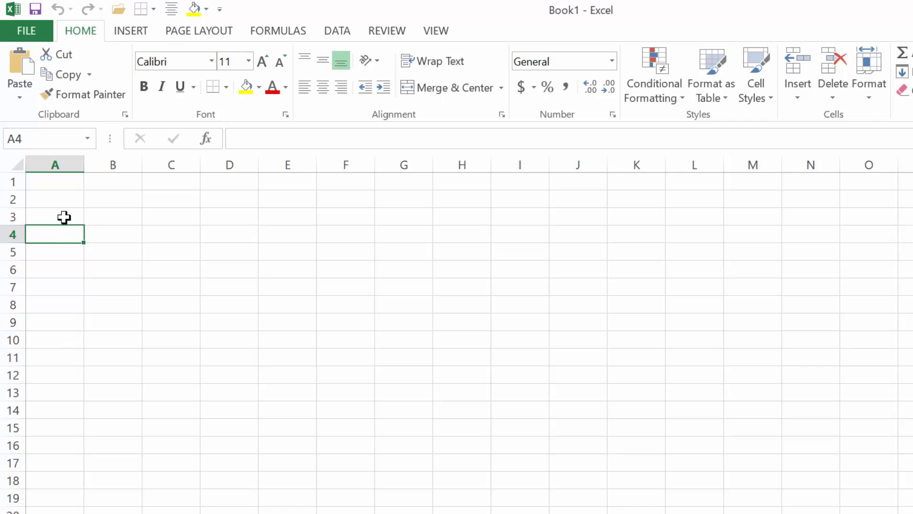
# Step: Select cells A1 and B2 alternately and compare the cell reference shown for each one
pyautogui.click(46, 185)
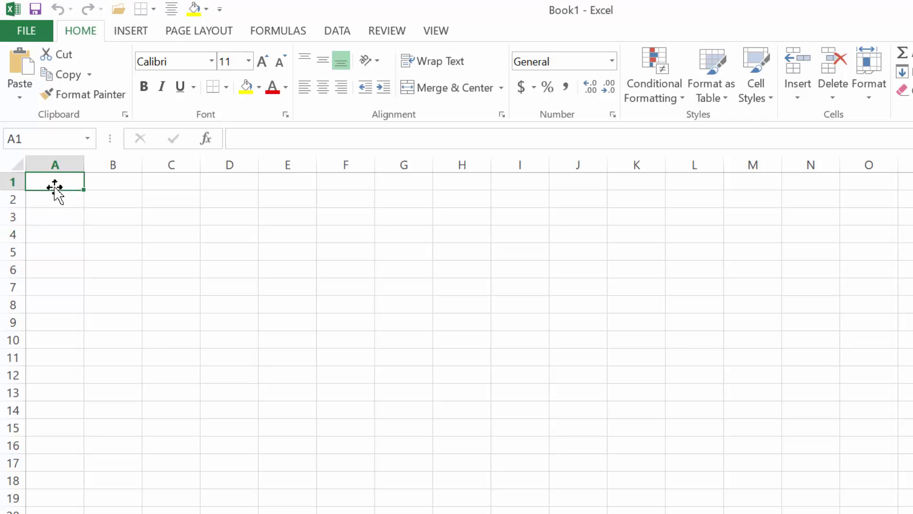
pyautogui.click(49, 141)
pyautogui.click(50, 143)
pyautogui.click(50, 189)
pyautogui.click(106, 200)
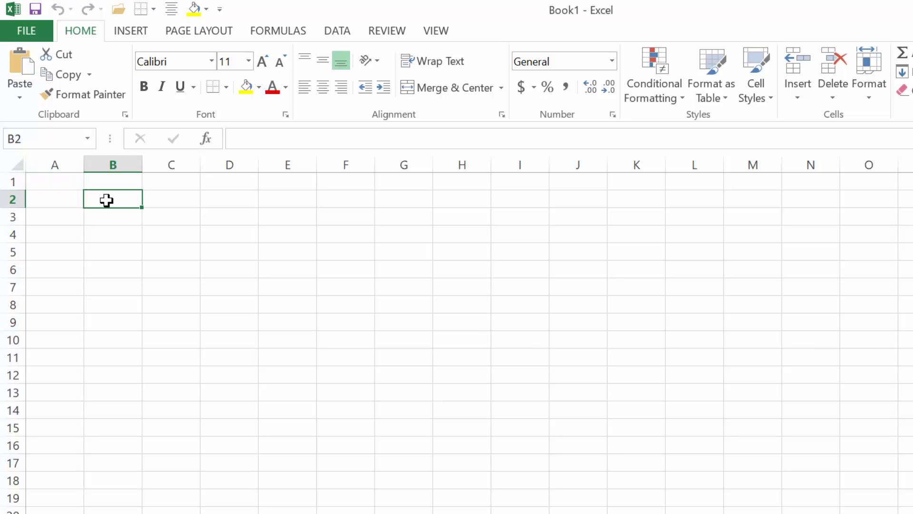
pyautogui.click(31, 140)
pyautogui.click(123, 202)
pyautogui.click(41, 182)
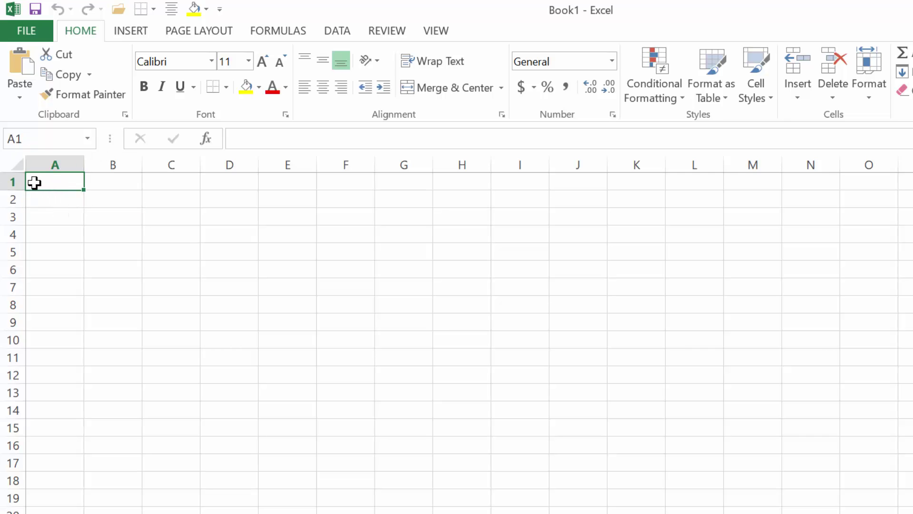
# Step: Select the range A1:A8, extend the selection to A1:C10, and clear the range selection
pyautogui.moveTo(37, 183); pyautogui.dragTo(77, 301)
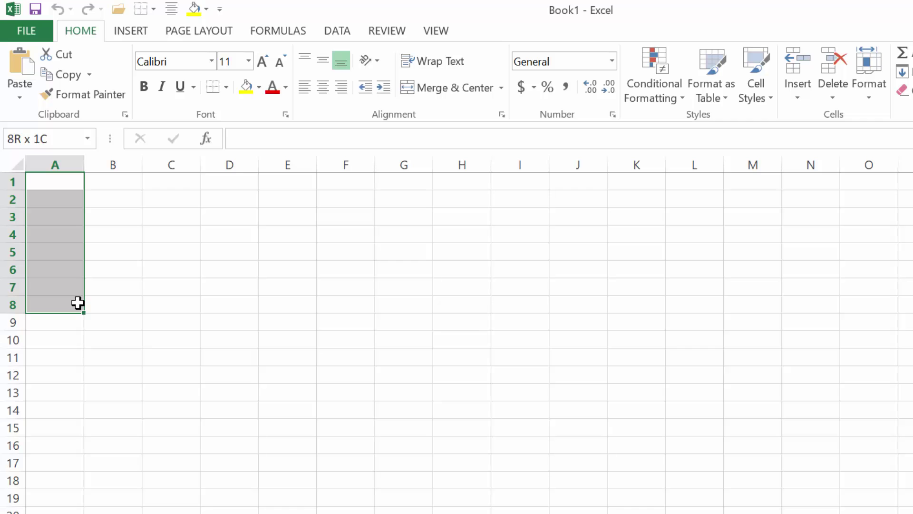
pyautogui.moveTo(77, 303); pyautogui.dragTo(185, 331)
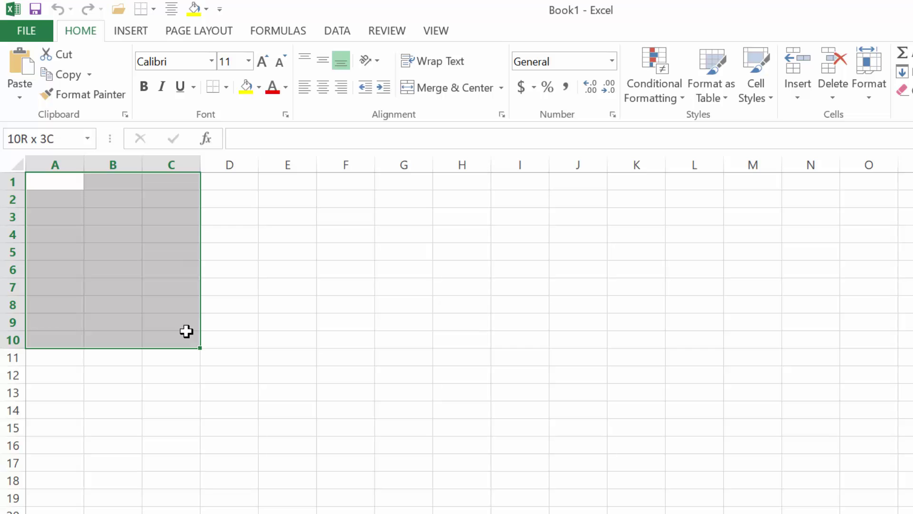
pyautogui.click(184, 328)
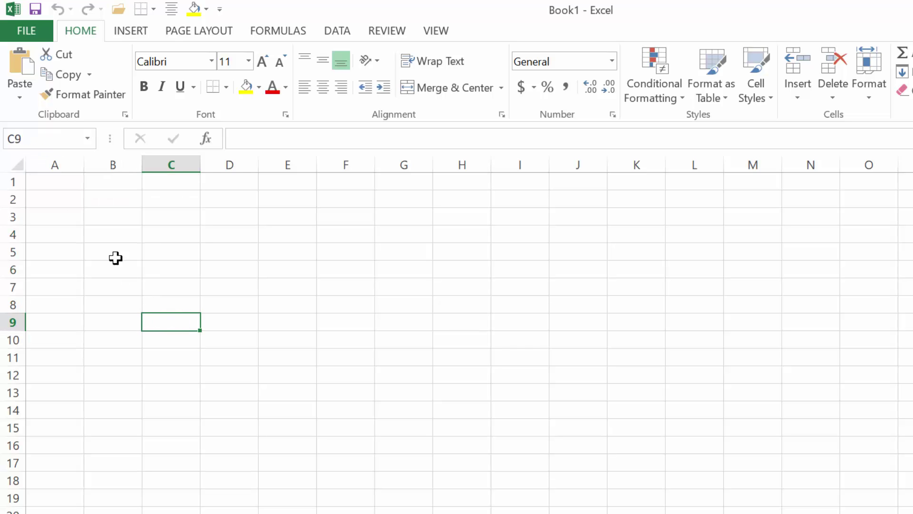
# Step: Enter the text "First" in cell A1 and place the cursor after it in the formula bar
pyautogui.click(48, 182)
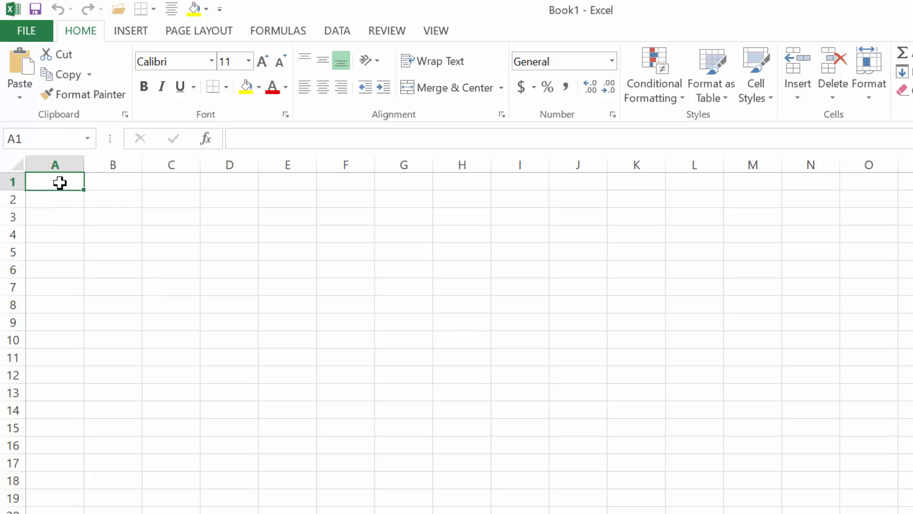
pyautogui.doubleClick(60, 182)
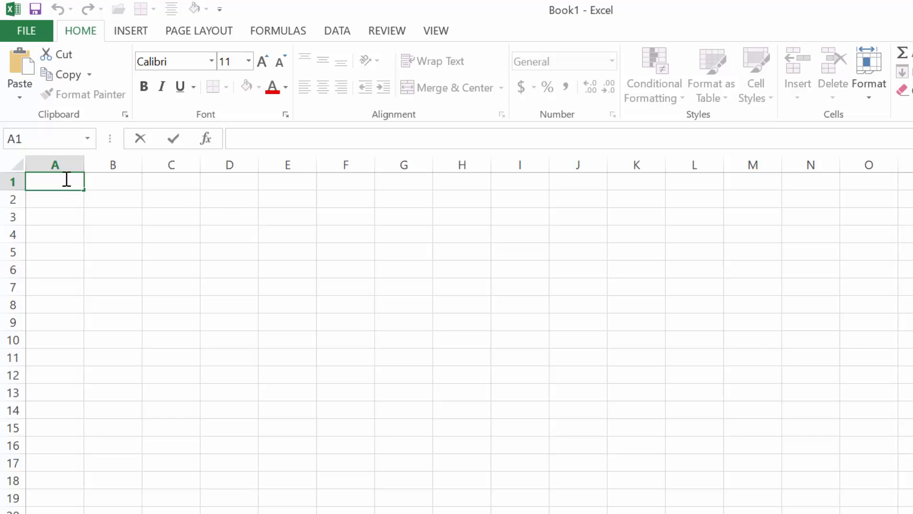
pyautogui.write('First')
pyautogui.doubleClick(45, 185)
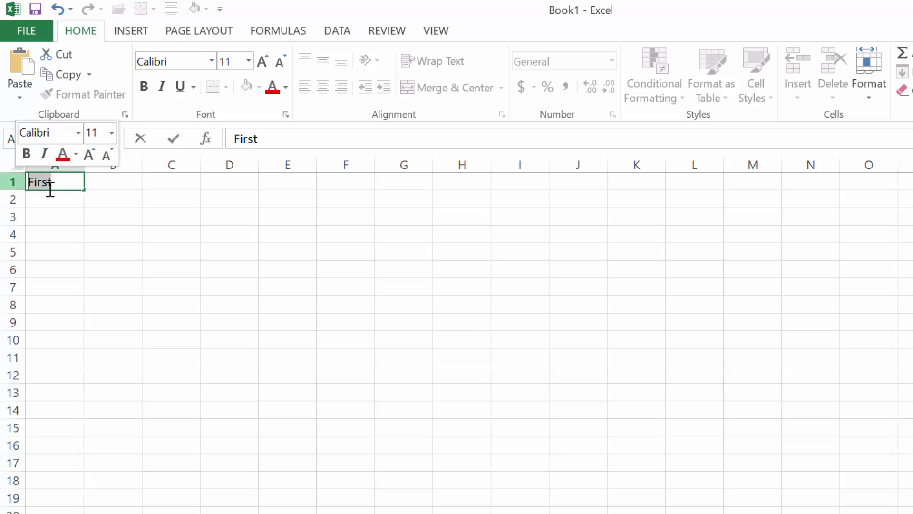
pyautogui.click(65, 185)
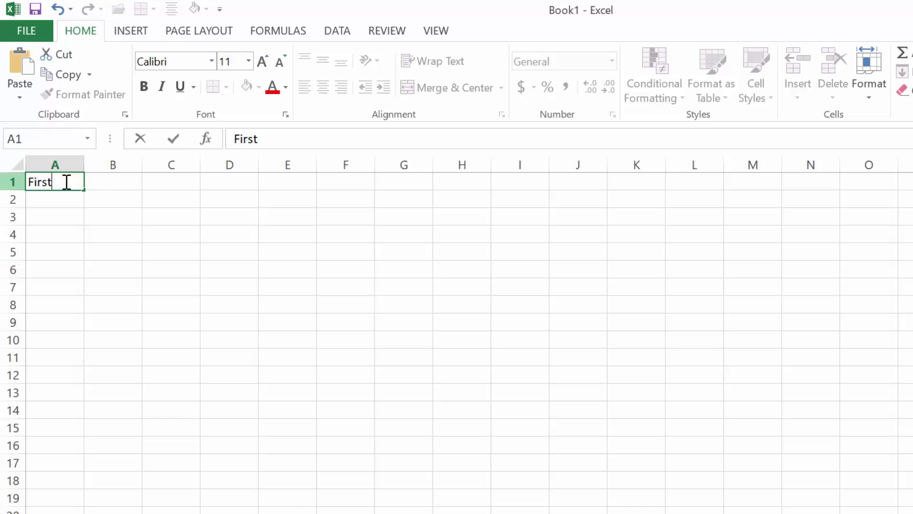
pyautogui.doubleClick(244, 139)
pyautogui.click(282, 140)
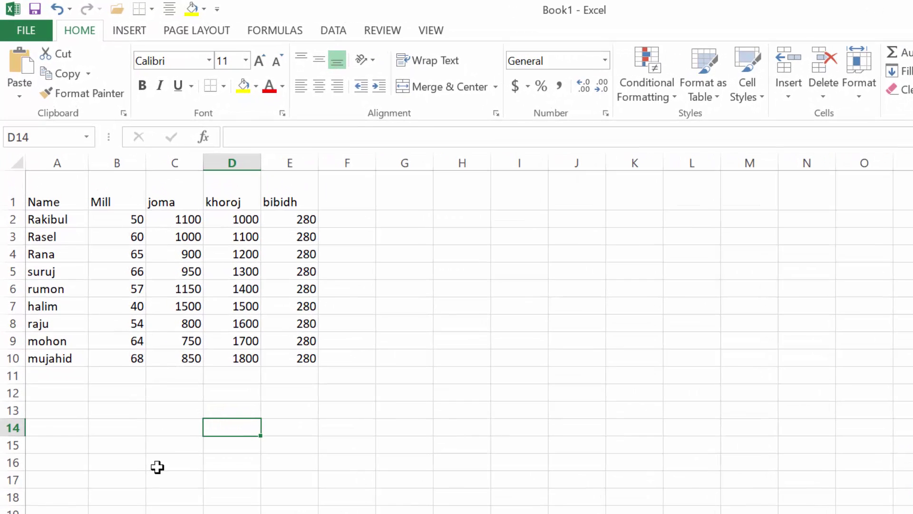
# Step: Enter the formula =SUM(B3:B10) in cell B13 below the Mill column and reselect the cell to review it
pyautogui.click(124, 378)
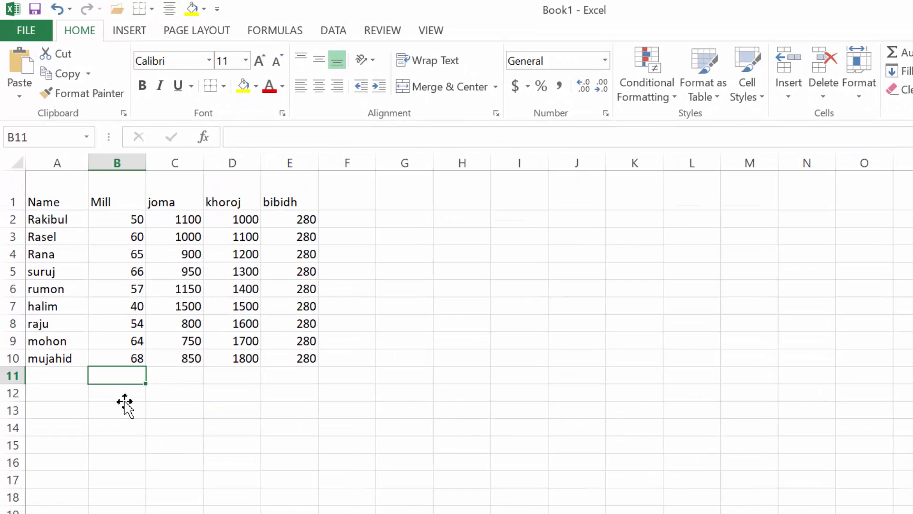
pyautogui.doubleClick(126, 408)
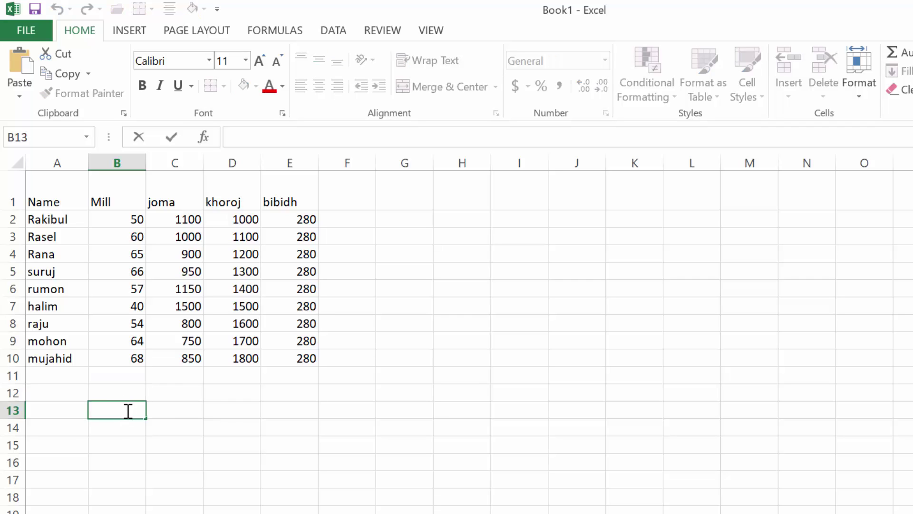
pyautogui.write('=sum')
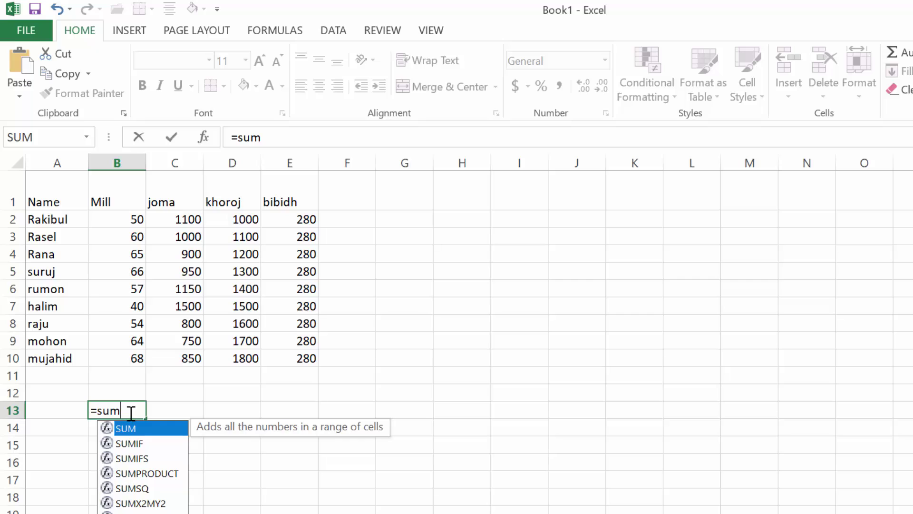
pyautogui.doubleClick(128, 432)
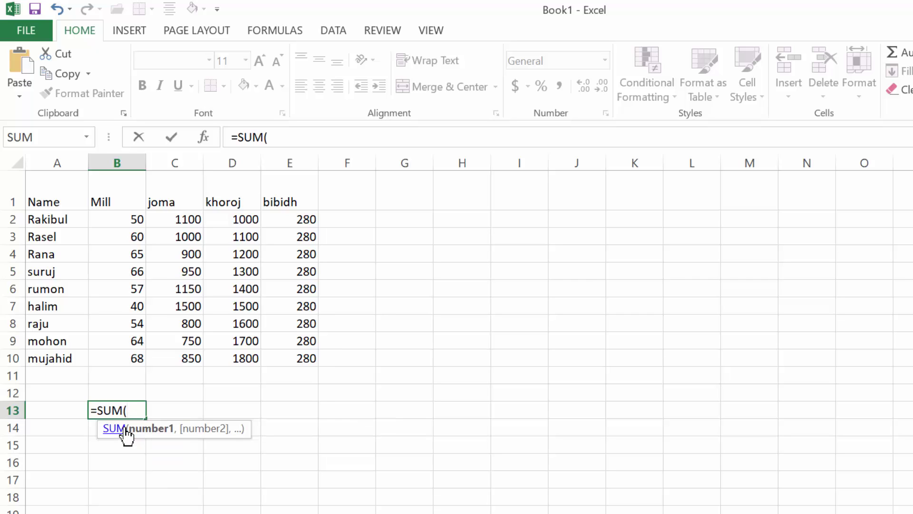
pyautogui.click(126, 240)
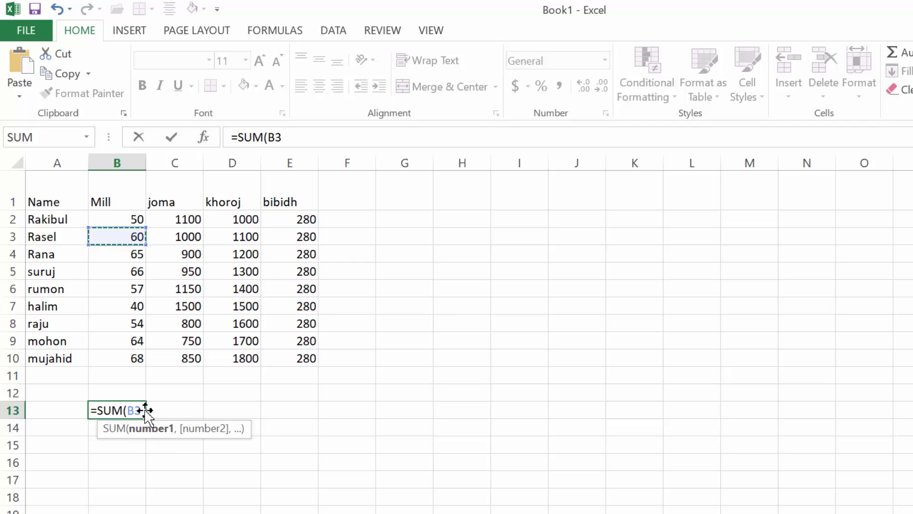
pyautogui.write(':')
pyautogui.click(135, 358)
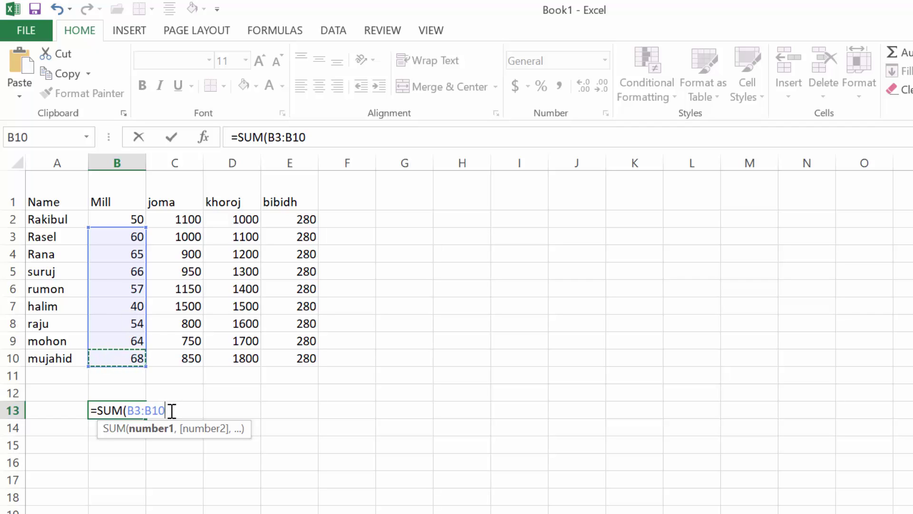
pyautogui.write(')')
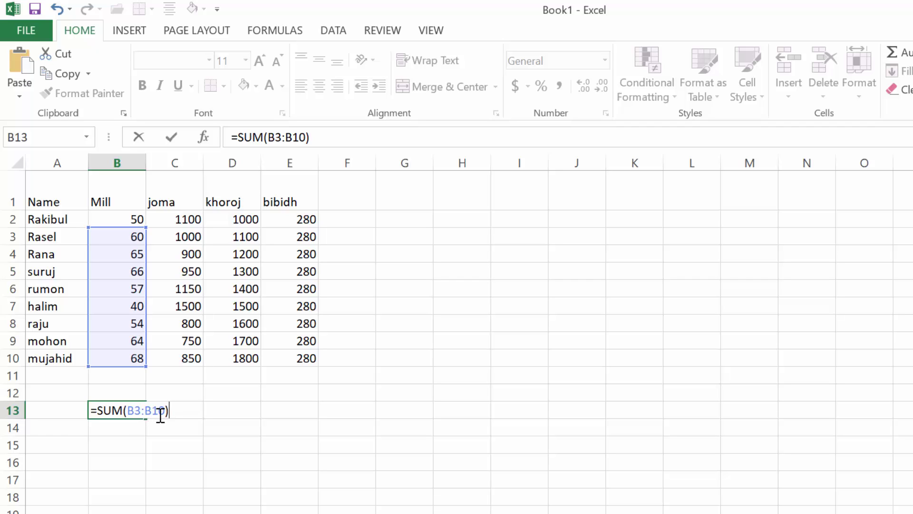
pyautogui.press('Return')
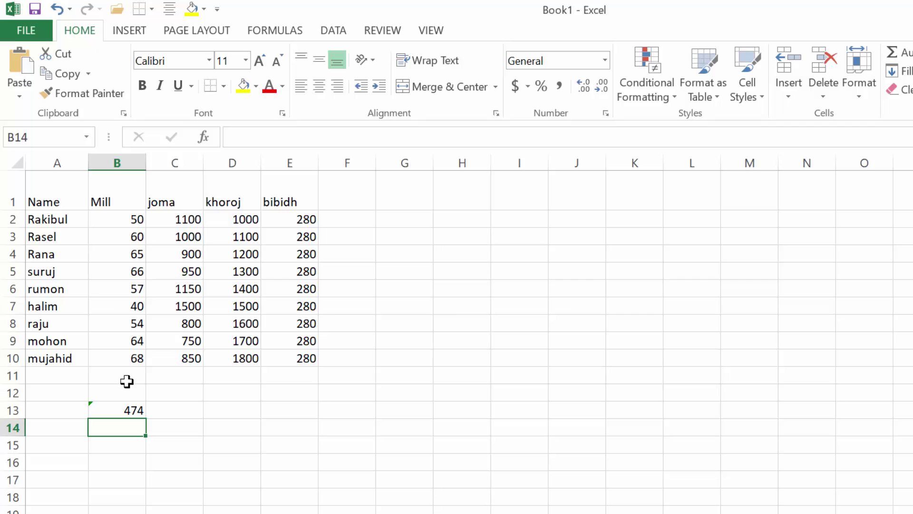
pyautogui.click(123, 411)
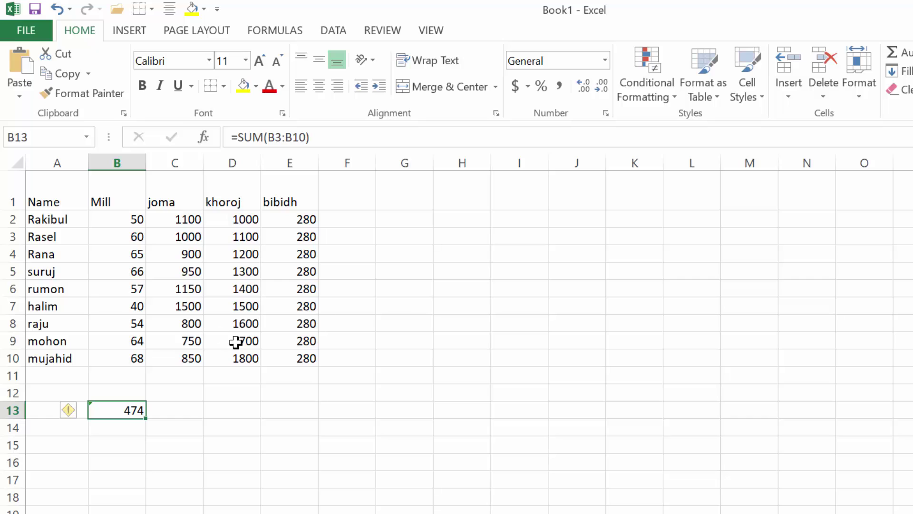
# Step: Clear the contents of cell C5, and delete cell D7 so the khoroj values below it shift up
pyautogui.click(184, 271)
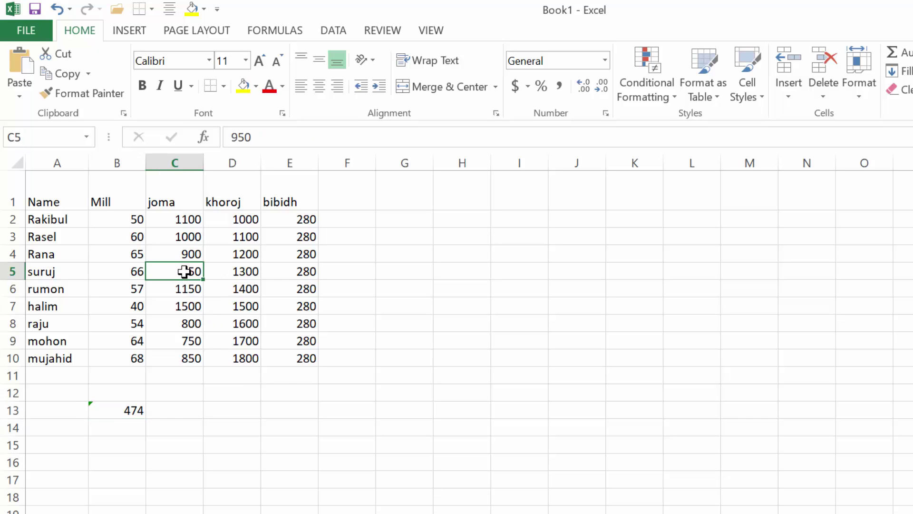
pyautogui.press('Delete')
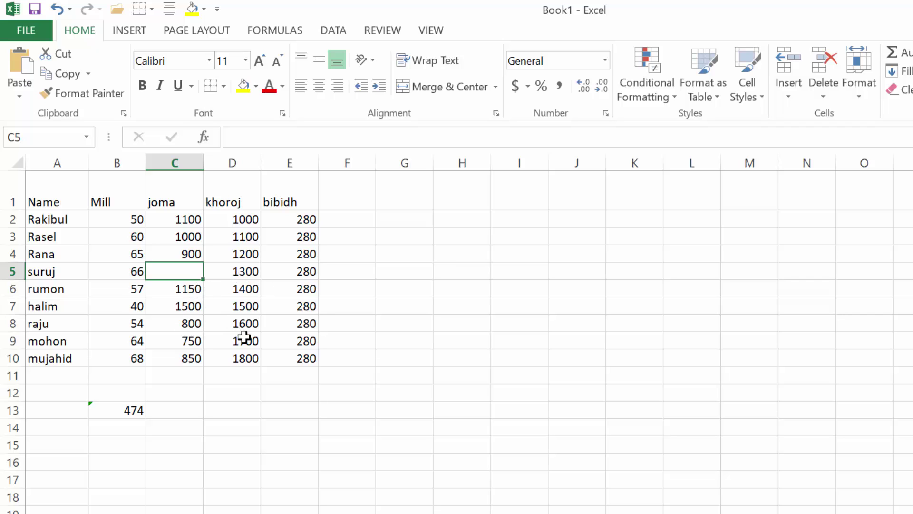
pyautogui.click(247, 307)
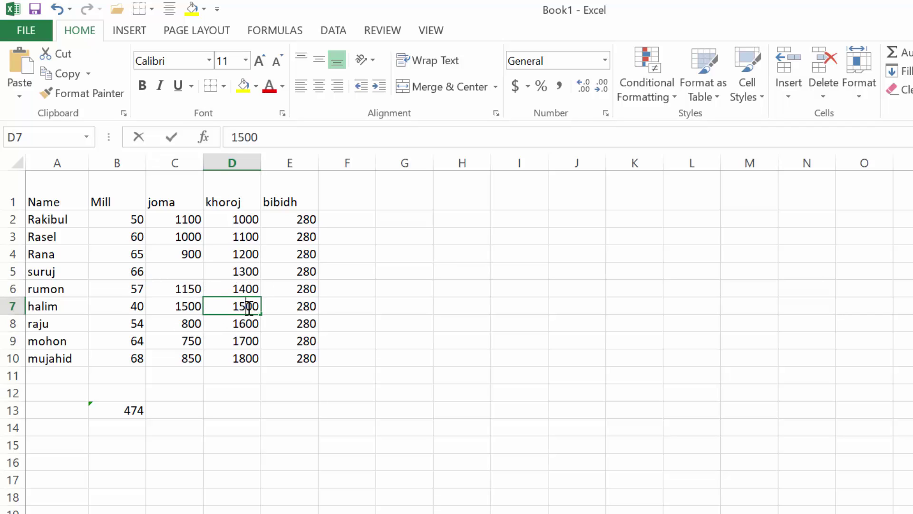
pyautogui.doubleClick(247, 307)
pyautogui.press('Tab')
pyautogui.click(239, 307)
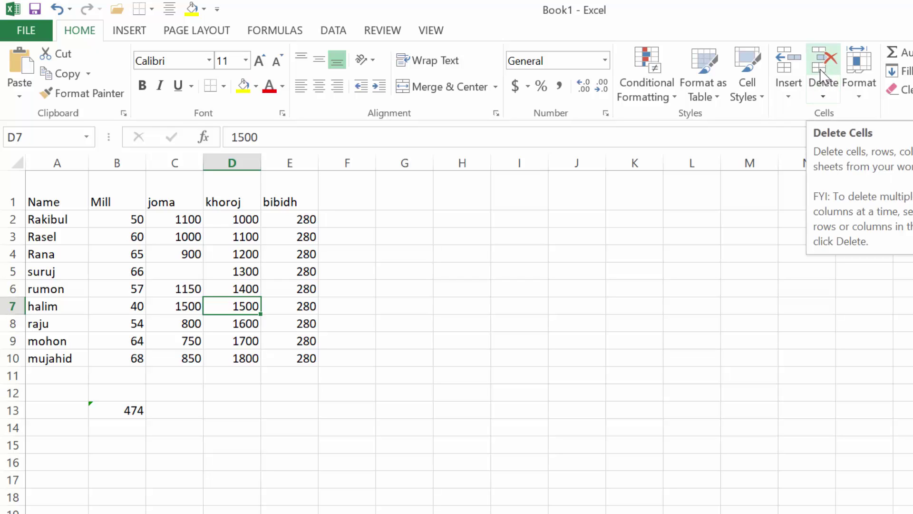
pyautogui.click(821, 71)
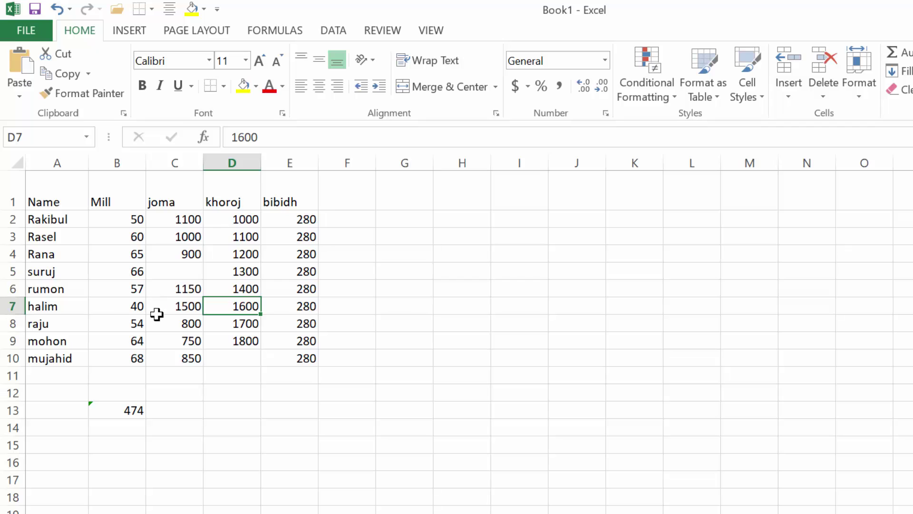
# Step: Copy the bibidh value in cell E2 and paste it into cell G2
pyautogui.click(303, 221)
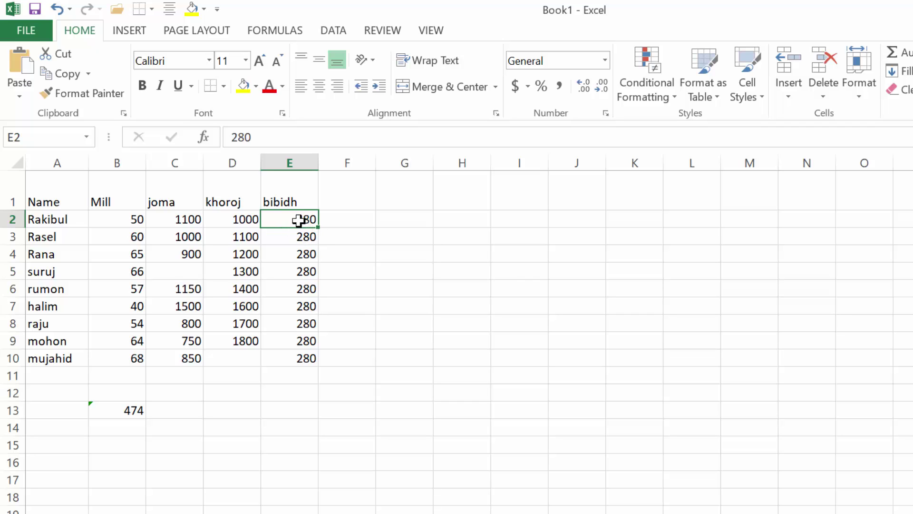
pyautogui.click(67, 75)
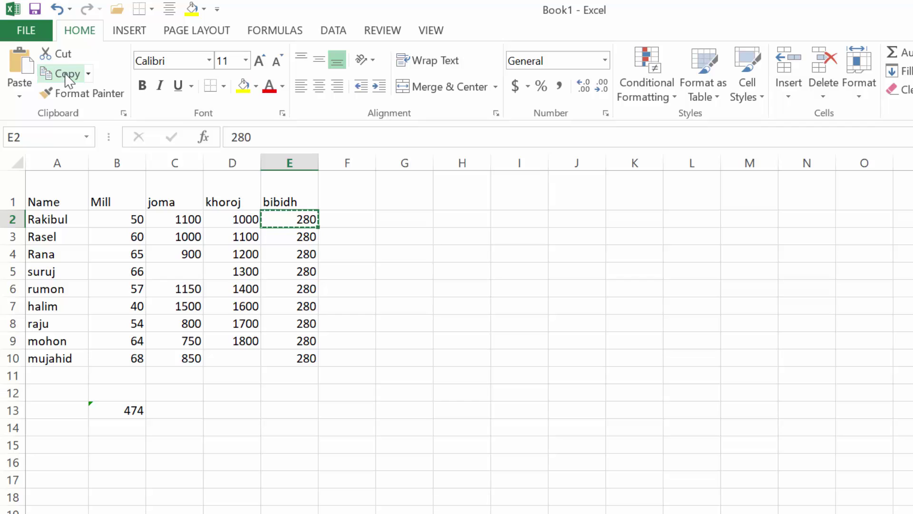
pyautogui.click(406, 220)
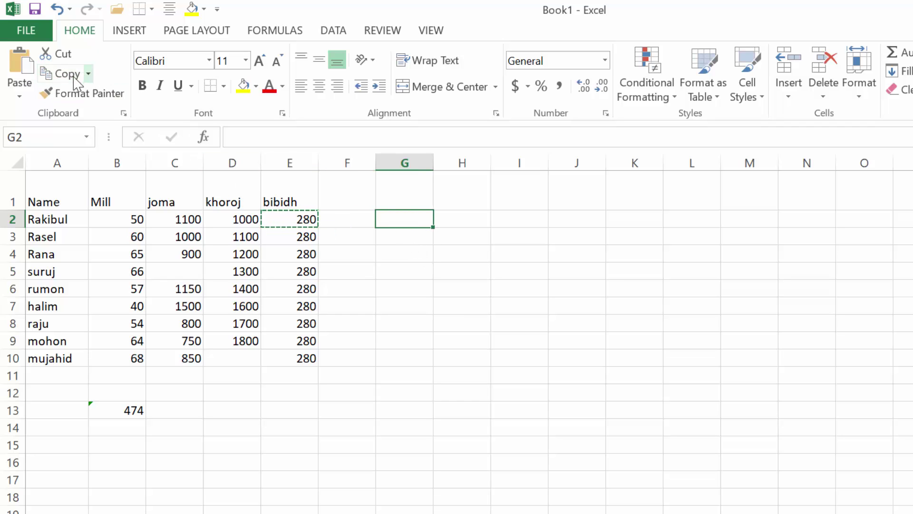
pyautogui.click(19, 66)
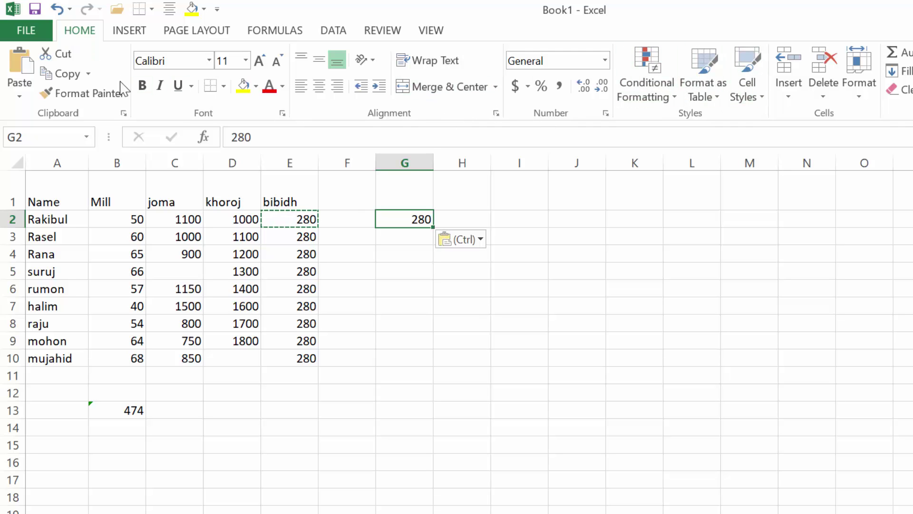
pyautogui.click(131, 32)
pyautogui.click(79, 32)
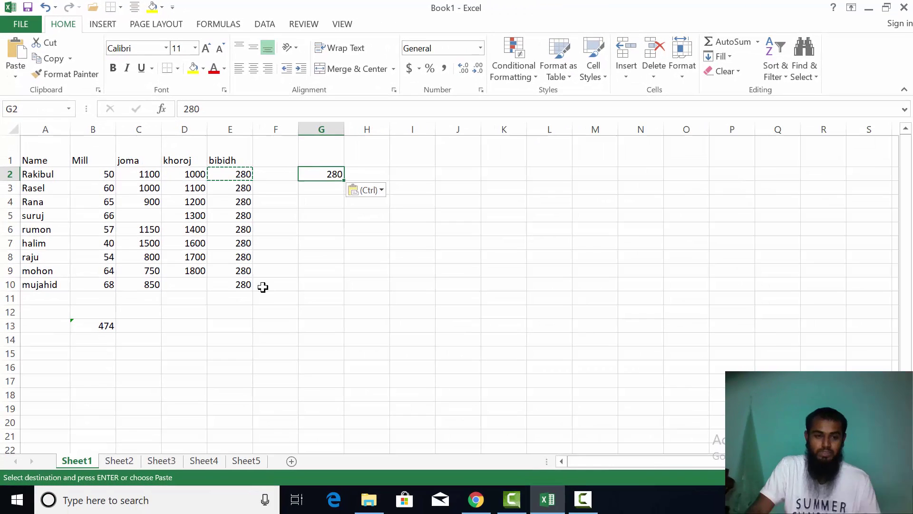
pyautogui.click(104, 244)
pyautogui.rightClick(92, 216)
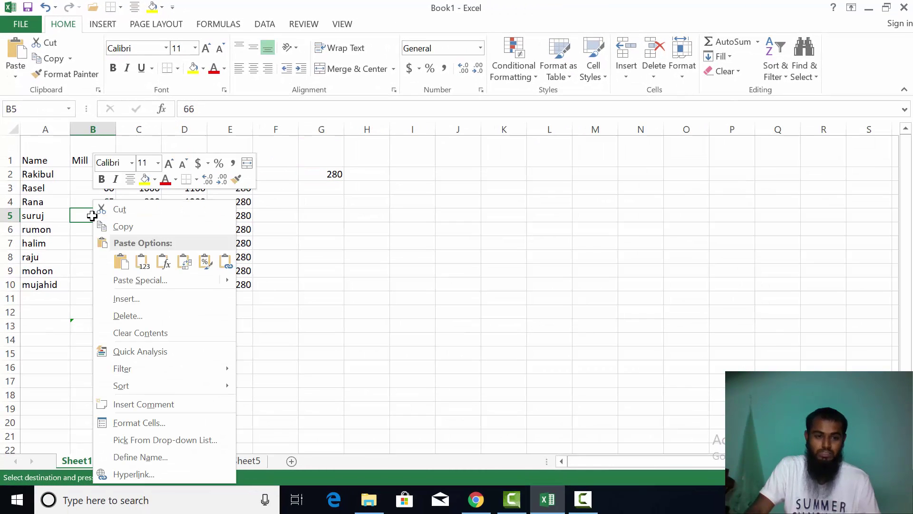
pyautogui.press('Escape')
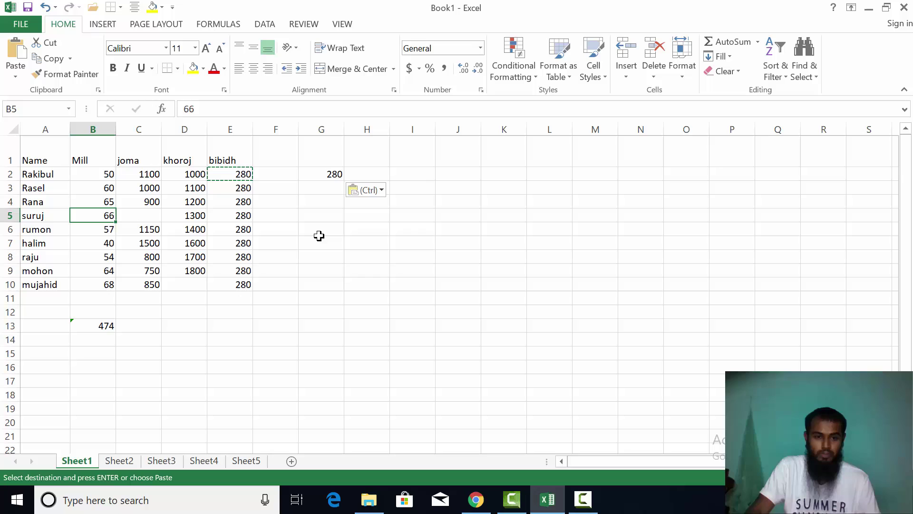
# Step: Copy the Mill value in cell B3 and paste it into cell J5
pyautogui.rightClick(94, 189)
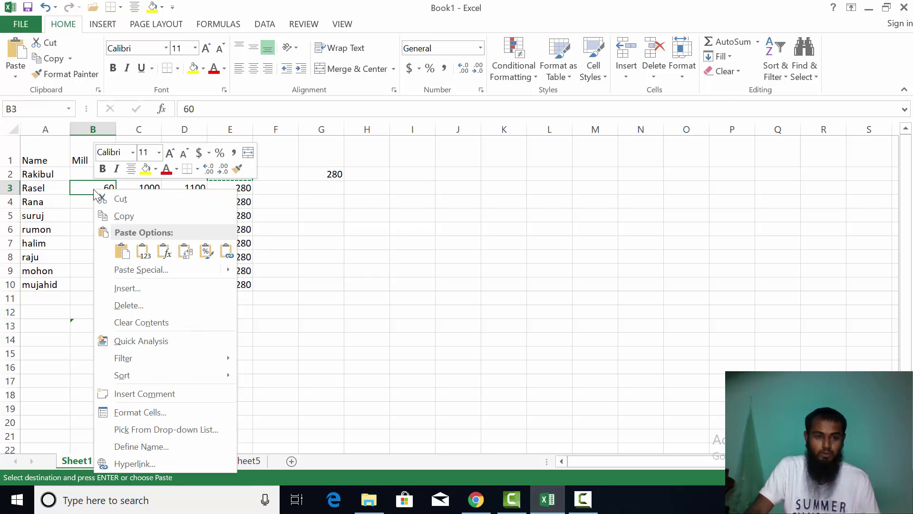
pyautogui.click(123, 218)
pyautogui.rightClick(463, 220)
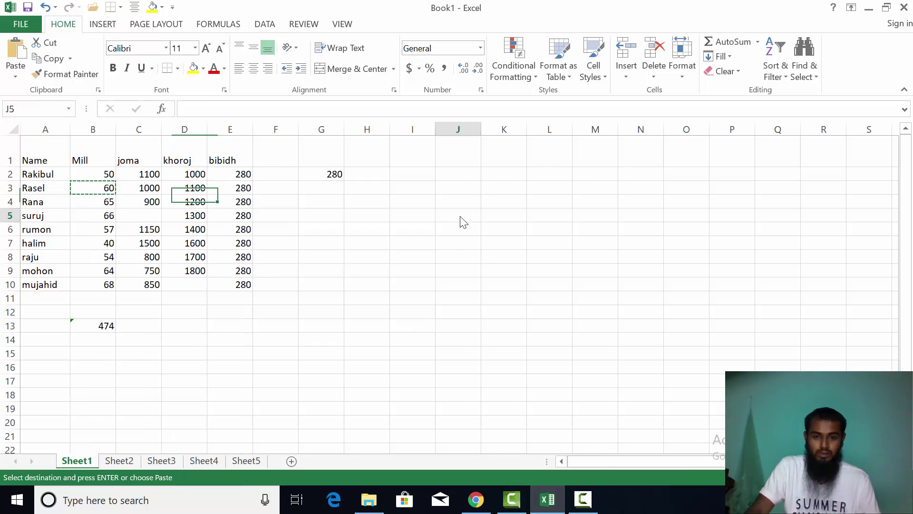
pyautogui.click(489, 261)
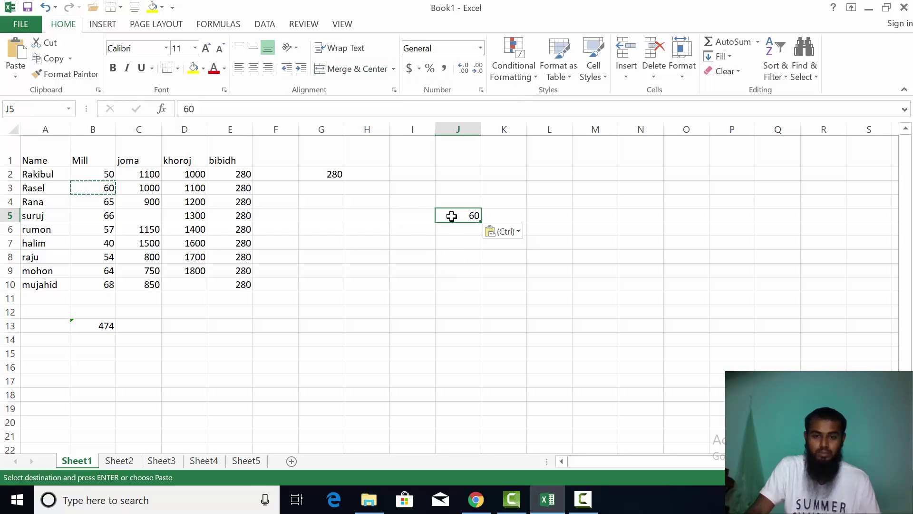
pyautogui.rightClick(529, 224)
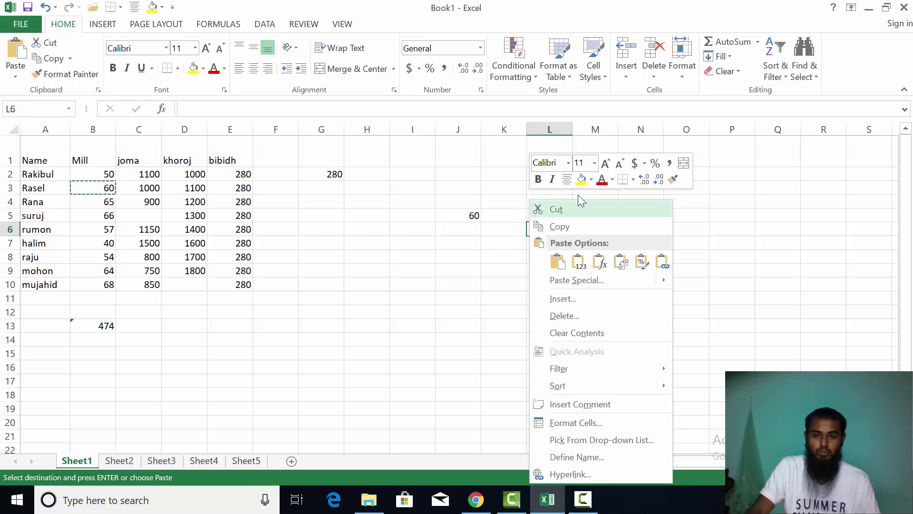
pyautogui.click(327, 274)
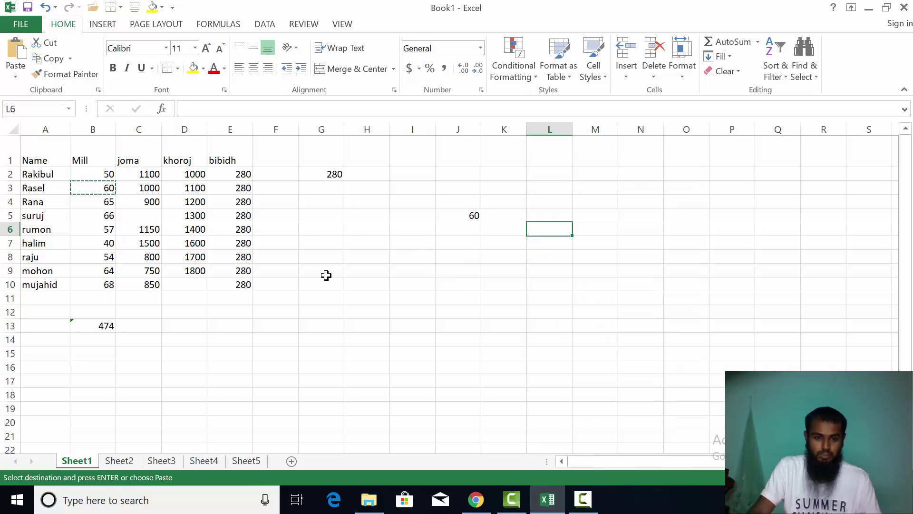
pyautogui.click(326, 275)
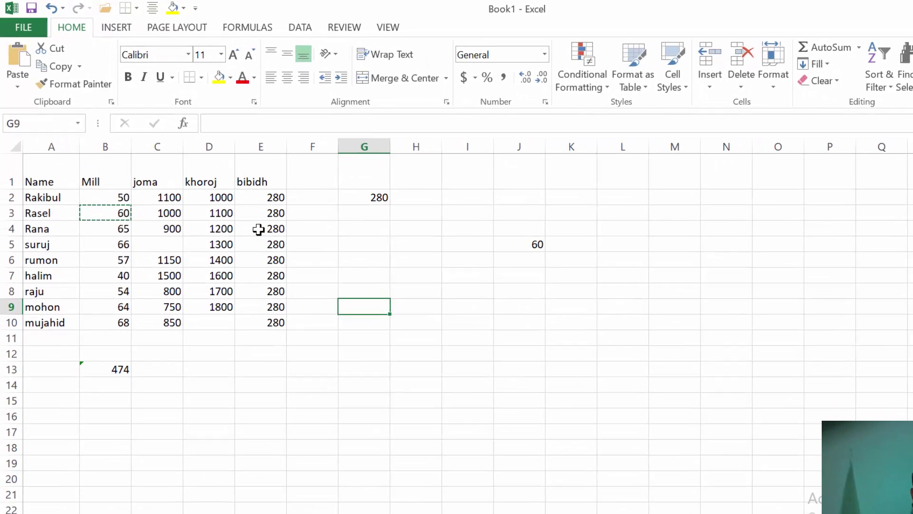
# Step: Move the name in cell A4 to N13 and the name in cell A8 to E15
pyautogui.click(43, 236)
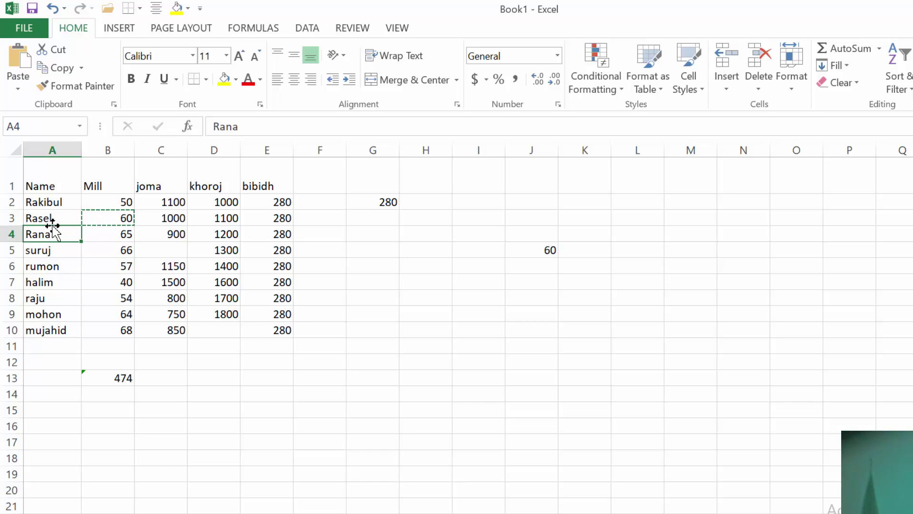
pyautogui.moveTo(53, 228); pyautogui.dragTo(735, 381)
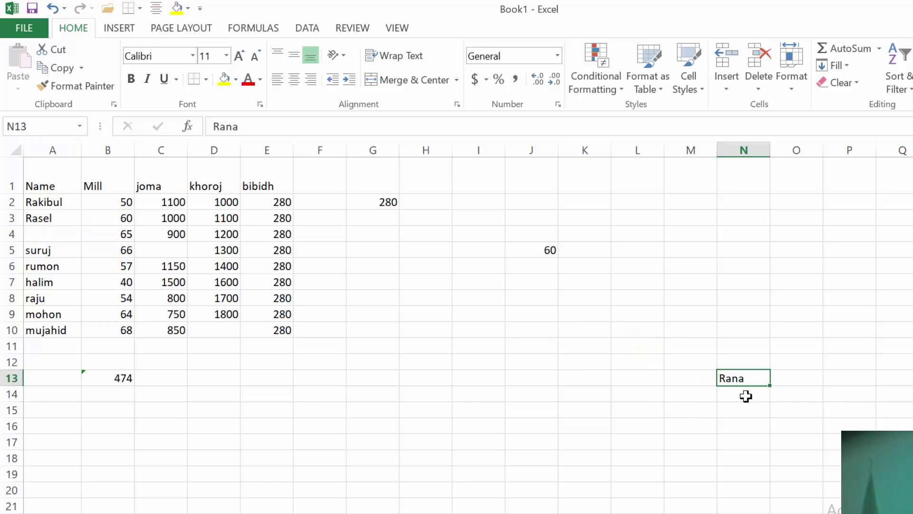
pyautogui.click(35, 292)
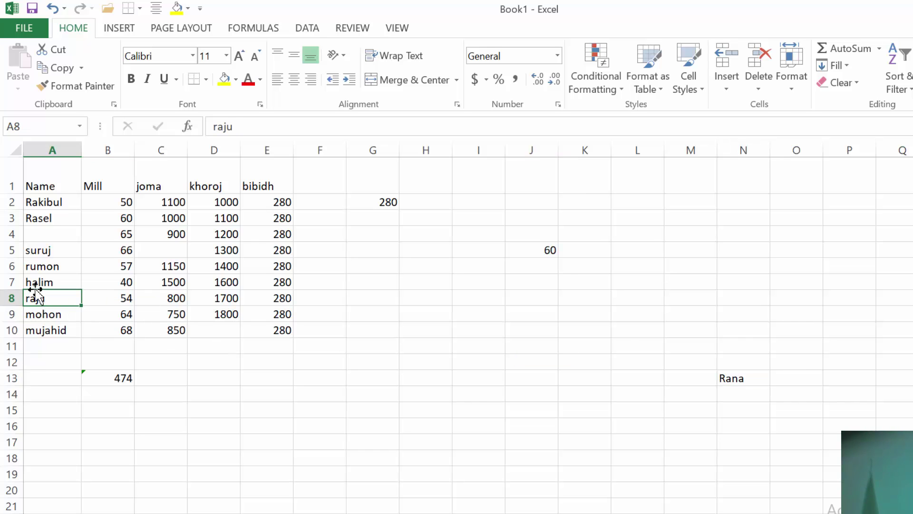
pyautogui.moveTo(36, 291); pyautogui.dragTo(282, 294)
pyautogui.scroll(-2, 266, 400)
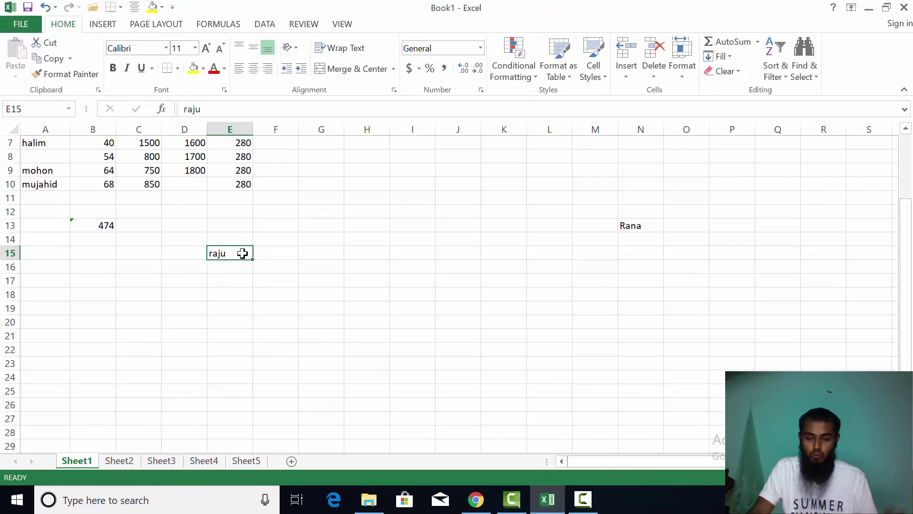
# Step: Enter a in cell E19 and fill it across the row to M19
pyautogui.doubleClick(228, 308)
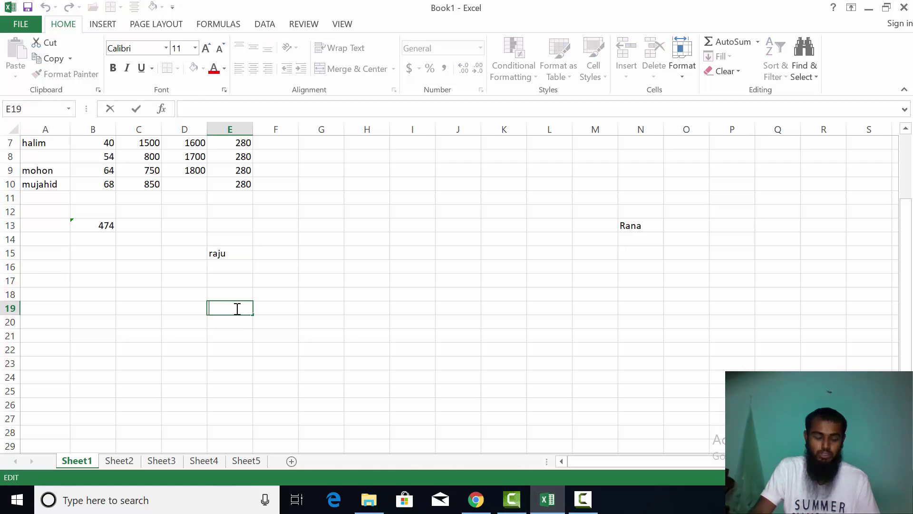
pyautogui.write('a')
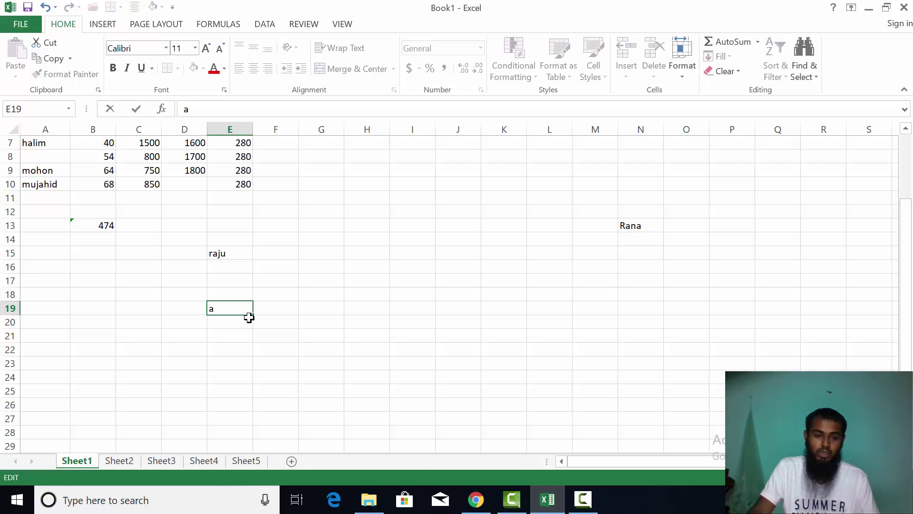
pyautogui.click(275, 310)
pyautogui.click(231, 310)
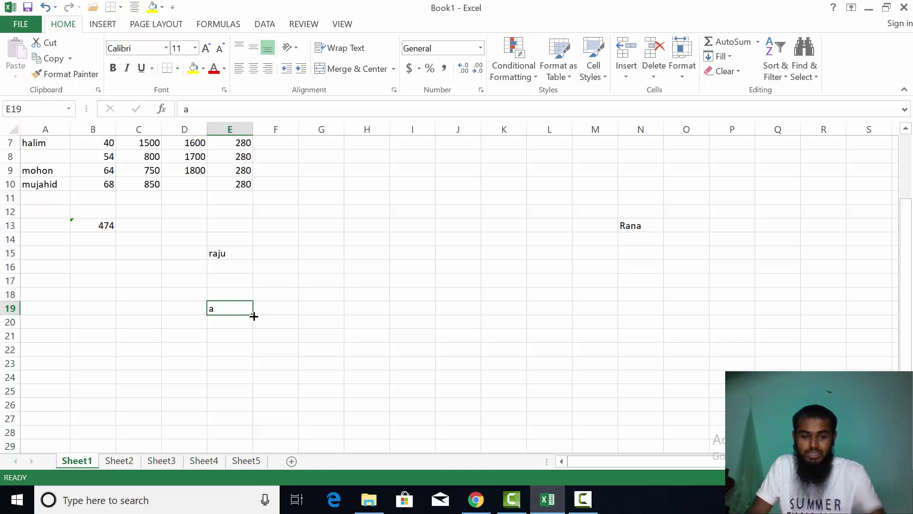
pyautogui.moveTo(254, 316); pyautogui.dragTo(622, 356)
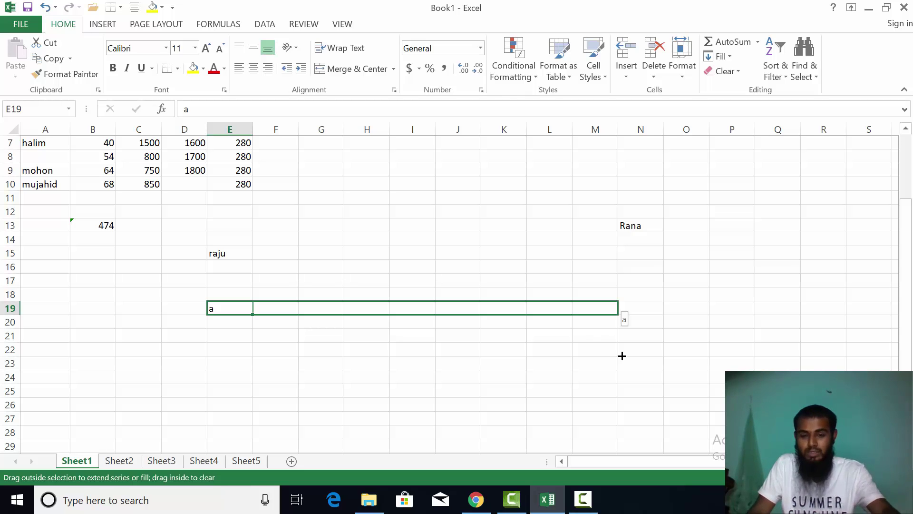
pyautogui.moveTo(622, 356); pyautogui.dragTo(622, 355)
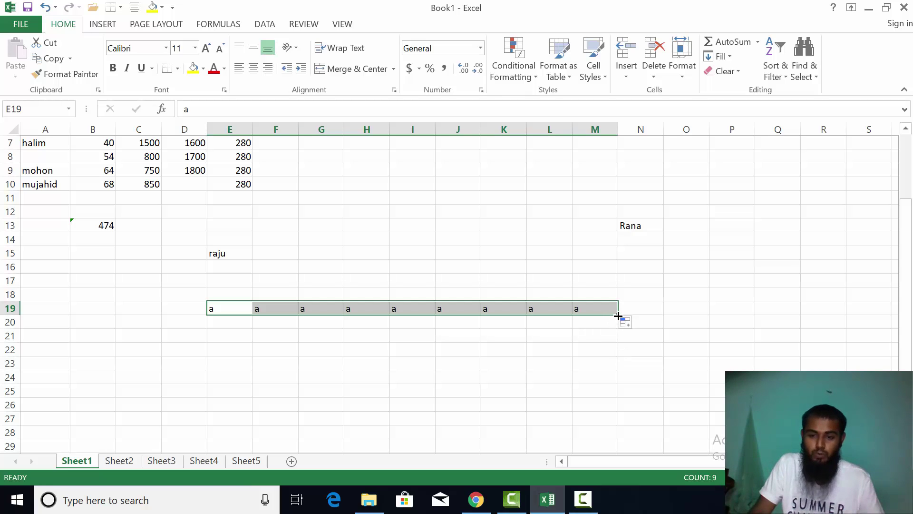
# Step: Fill the selected row of a's from E19:M19 down to row 29
pyautogui.moveTo(618, 316); pyautogui.dragTo(615, 444)
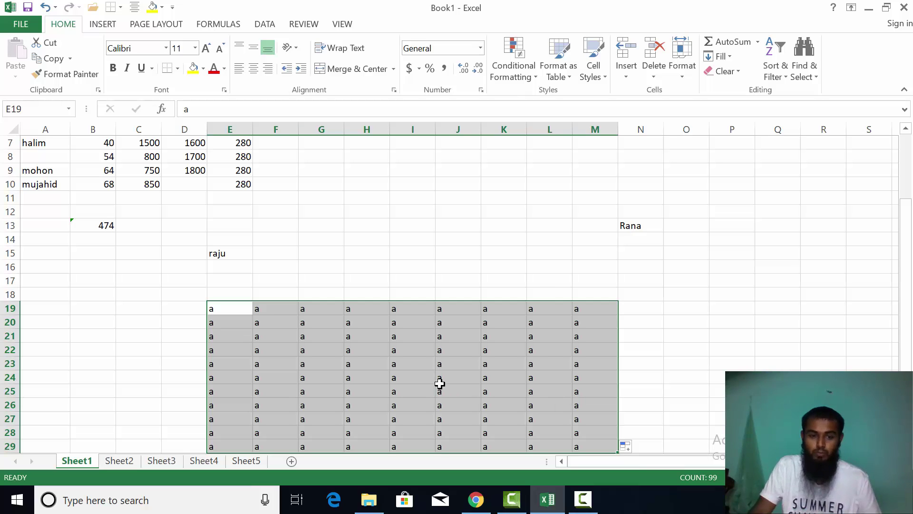
pyautogui.scroll(-1, 439, 384)
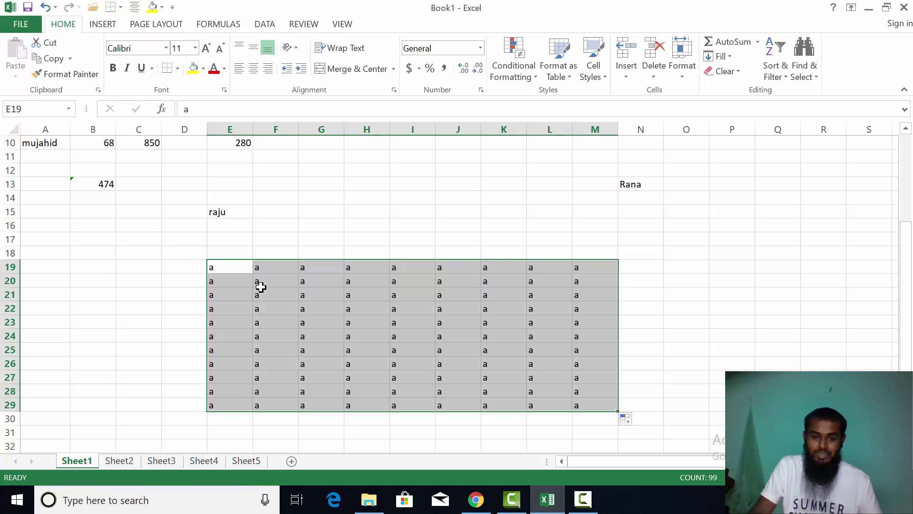
pyautogui.hotkey('ctrl', 'c')
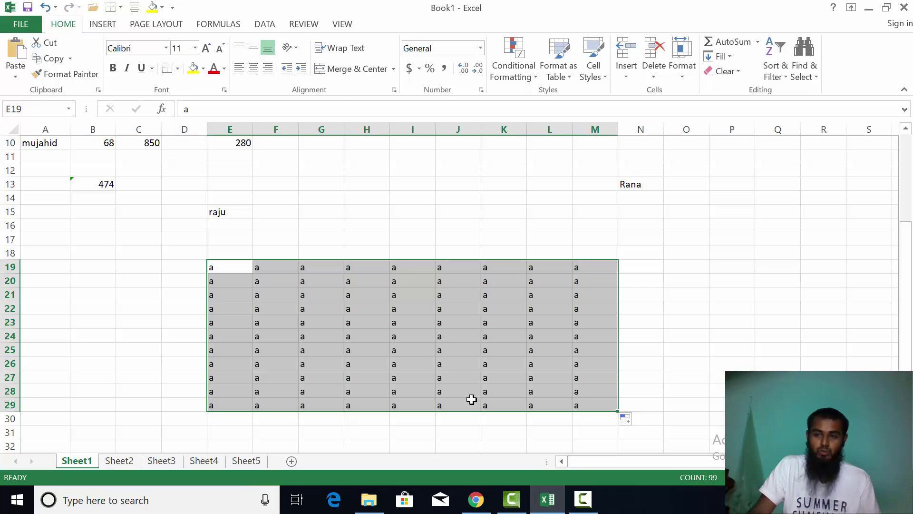
# Step: Enter january in cell A19 and fill the month series down to A32
pyautogui.doubleClick(50, 267)
pyautogui.write('jan')
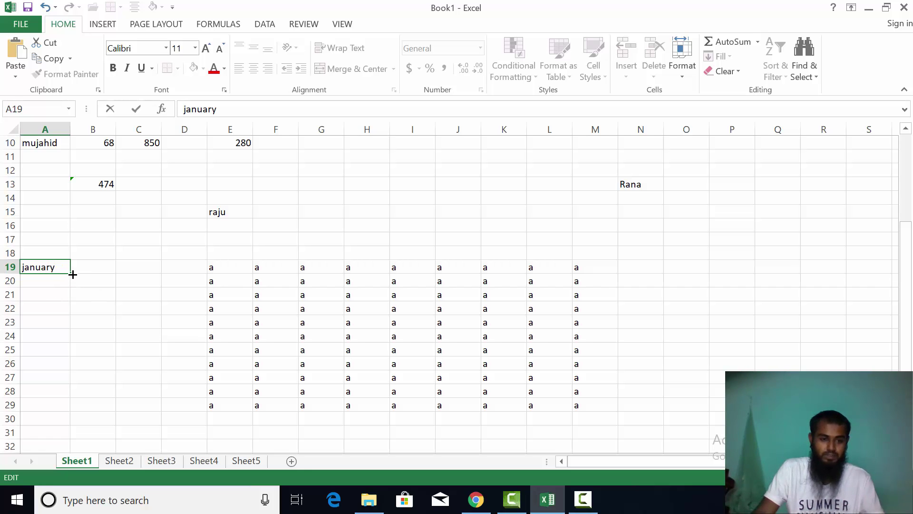
pyautogui.write('uary')
pyautogui.moveTo(72, 275); pyautogui.dragTo(70, 447)
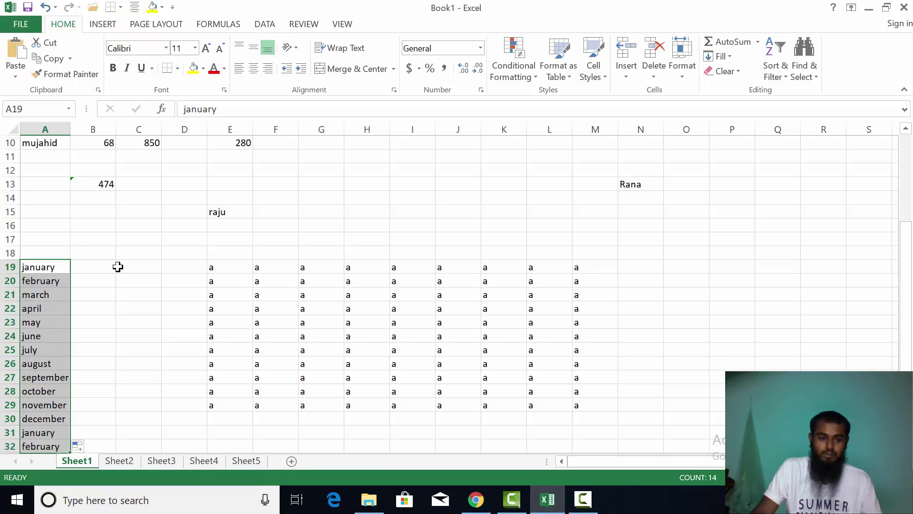
# Step: Enter 1 in C16 and 2 in C17, and fill the number series down to C28
pyautogui.click(133, 225)
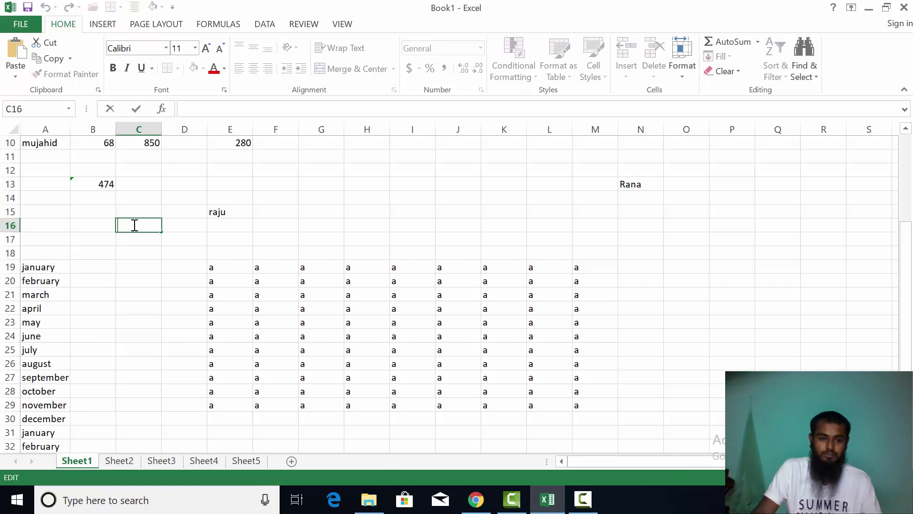
pyautogui.write('1')
pyautogui.press('Return')
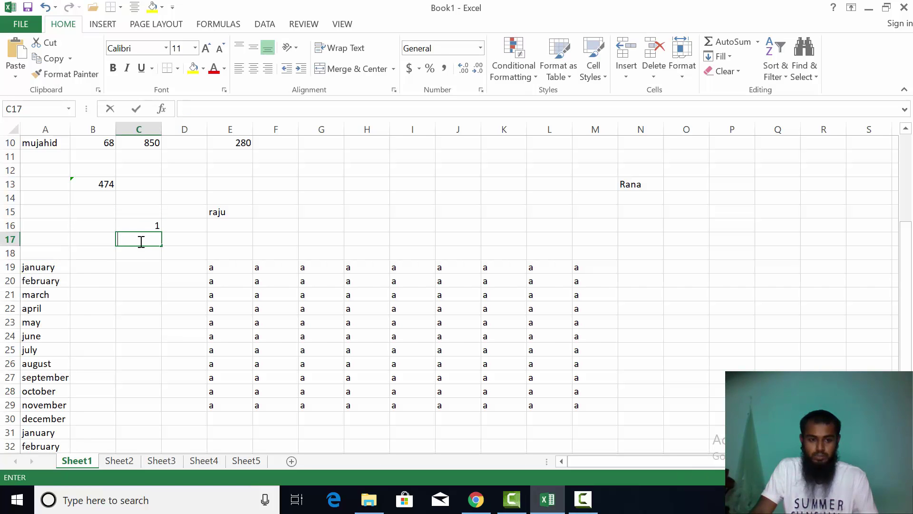
pyautogui.write('2')
pyautogui.click(184, 225)
pyautogui.moveTo(130, 225); pyautogui.dragTo(162, 247)
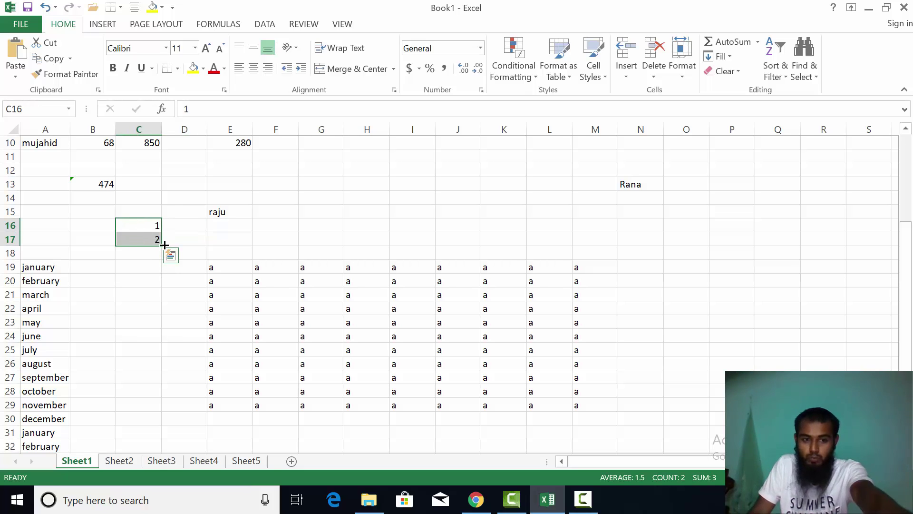
pyautogui.moveTo(163, 246); pyautogui.dragTo(163, 401)
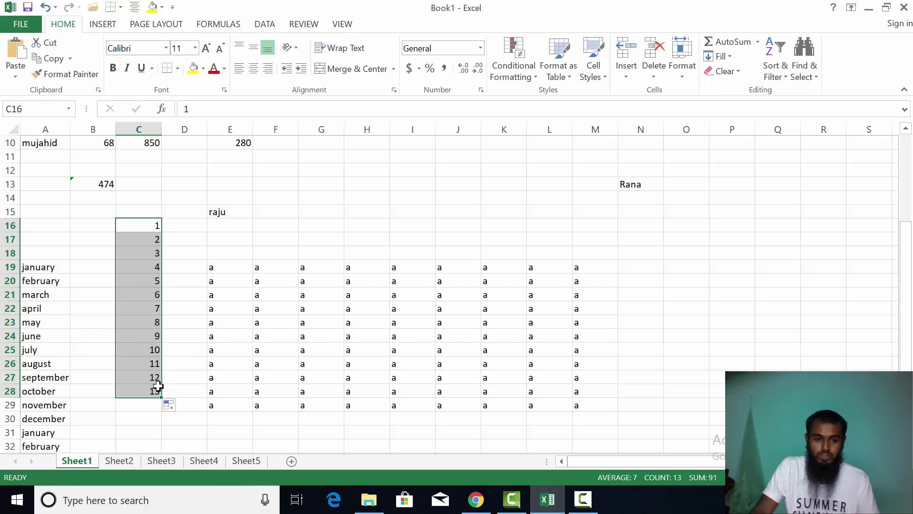
# Step: Use Find to locate the name listed in cell A3 of the Name column
pyautogui.scroll(3, 152, 299)
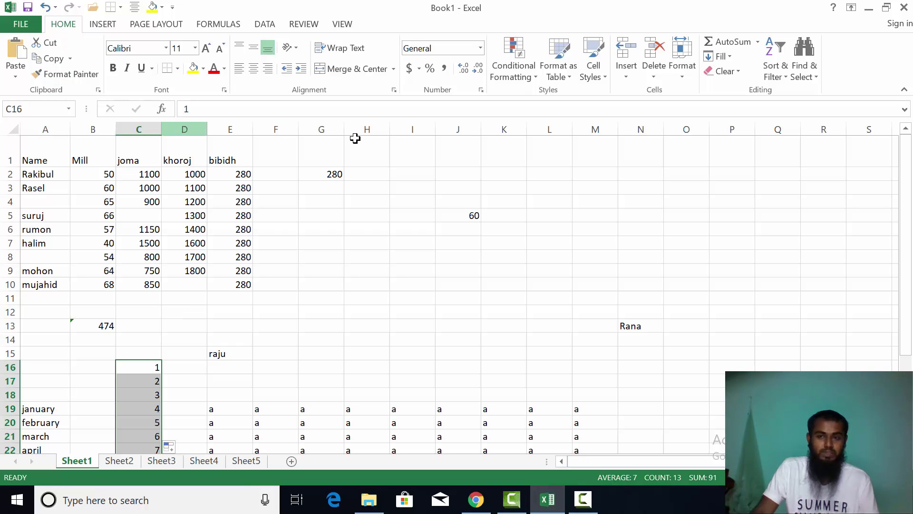
pyautogui.click(806, 67)
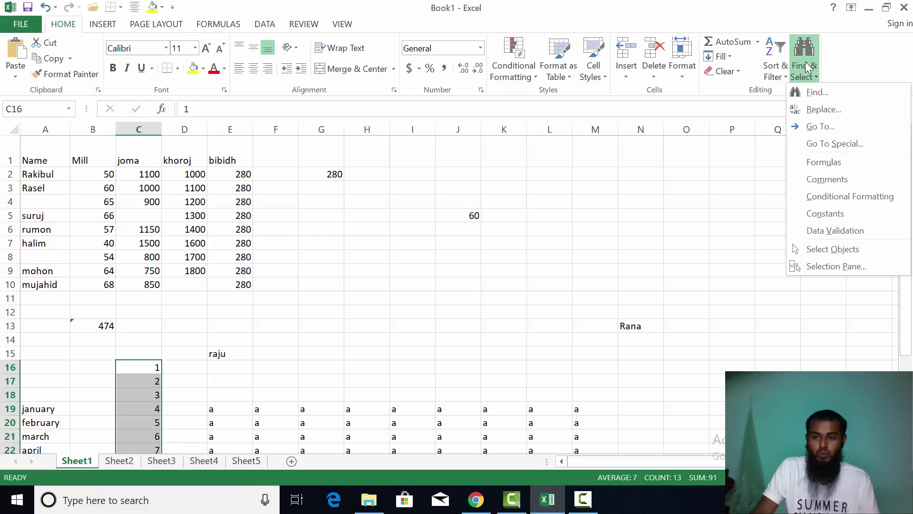
pyautogui.click(815, 92)
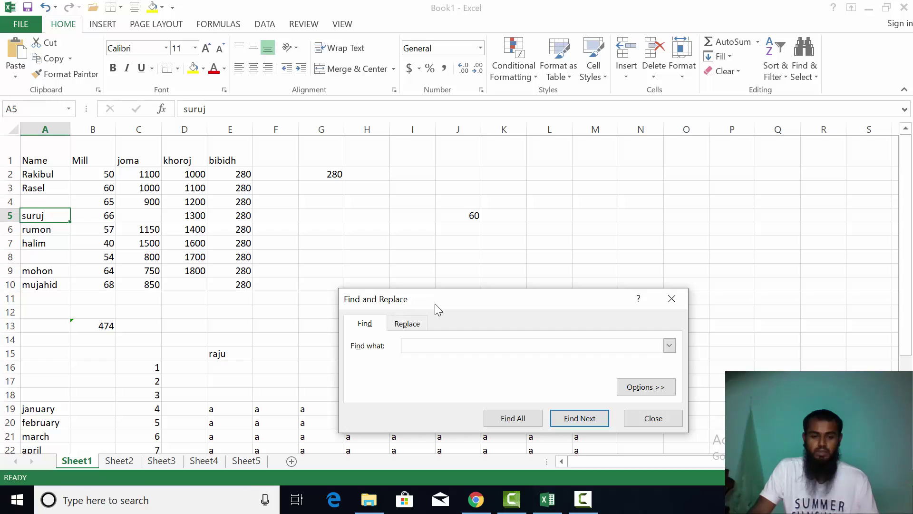
pyautogui.click(369, 327)
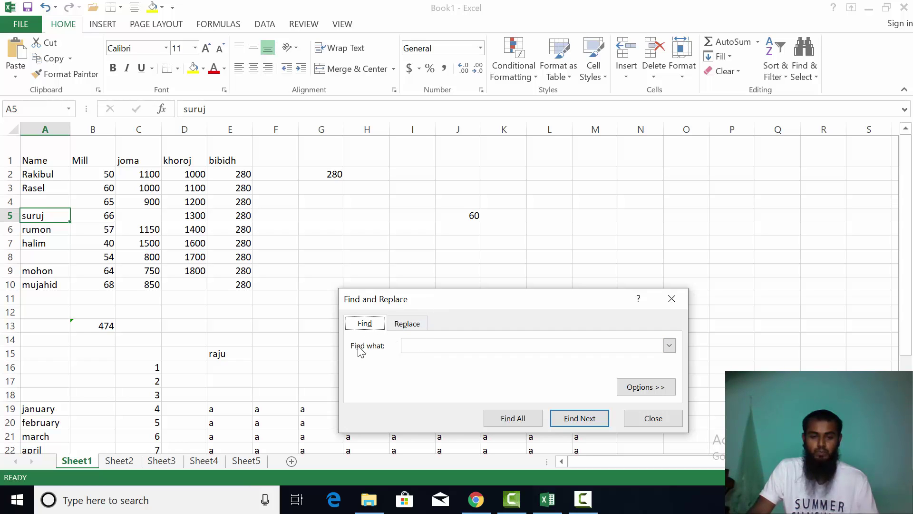
pyautogui.click(496, 347)
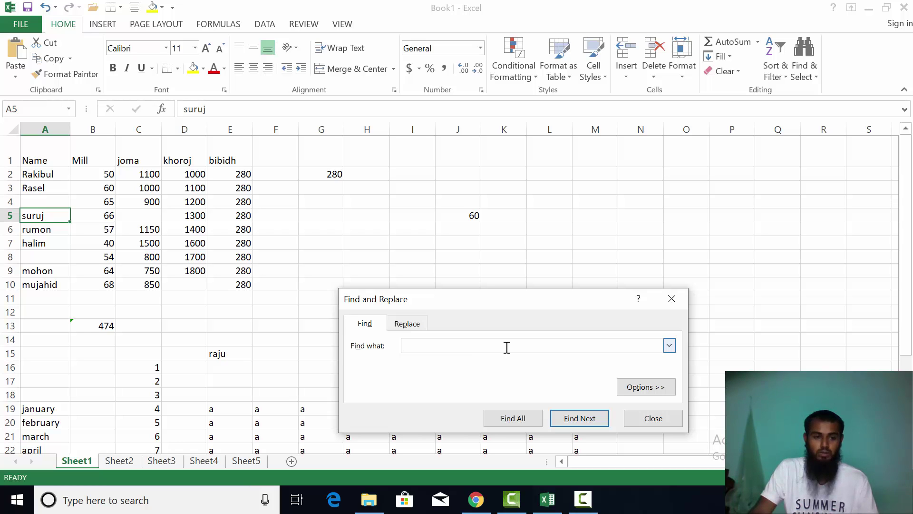
pyautogui.write('Rasel')
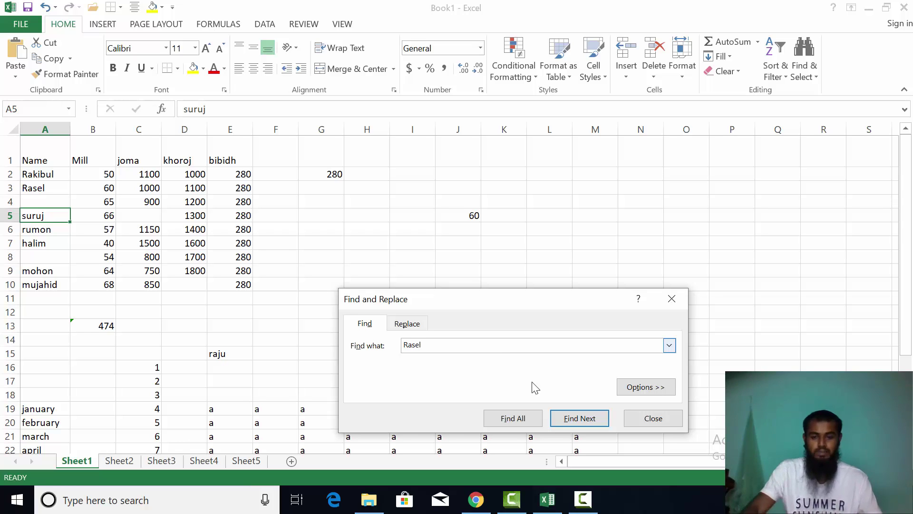
pyautogui.click(580, 419)
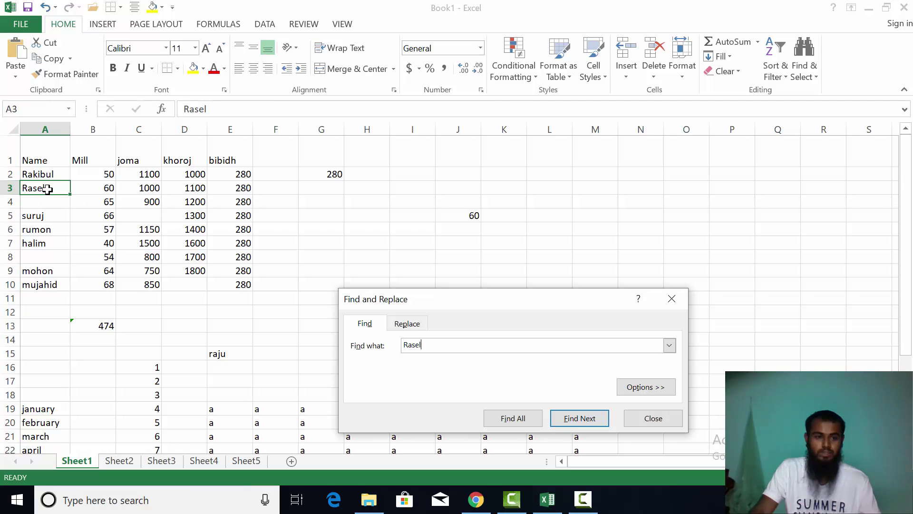
# Step: Change the search term to the name listed in cell A9 and find it
pyautogui.moveTo(423, 346); pyautogui.dragTo(338, 342)
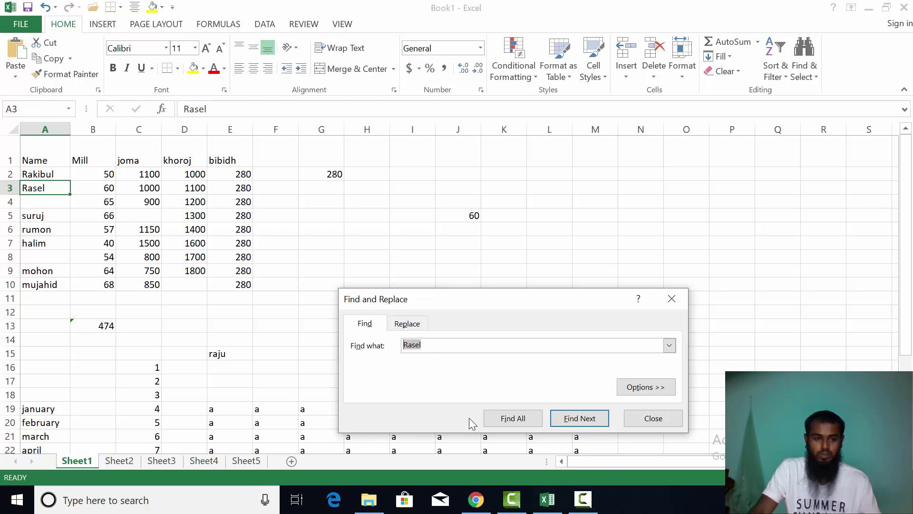
pyautogui.write('mohon')
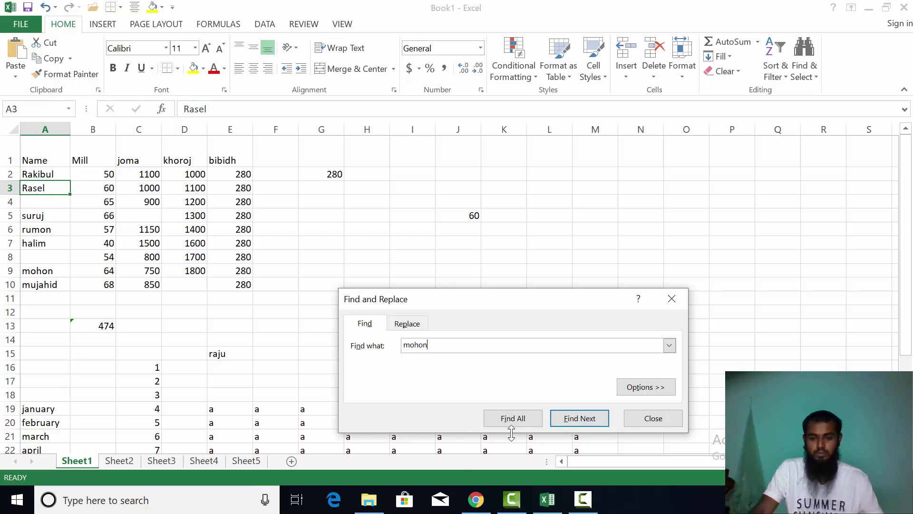
pyautogui.click(570, 417)
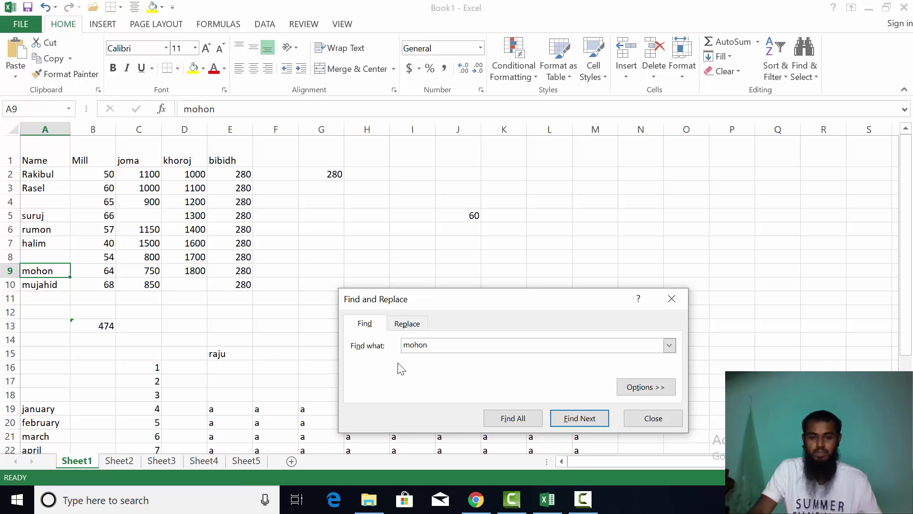
# Step: Use Replace to substitute a different first name for the name in cell A9
pyautogui.click(415, 323)
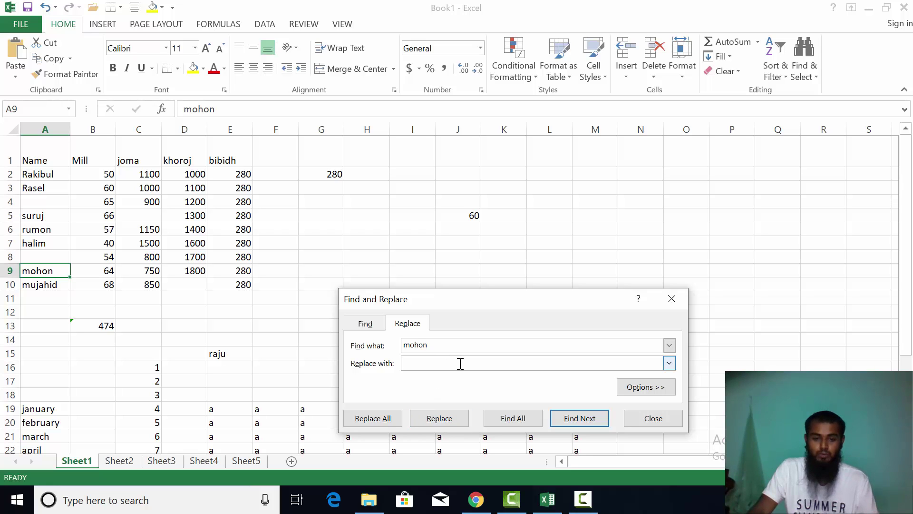
pyautogui.write('kholil')
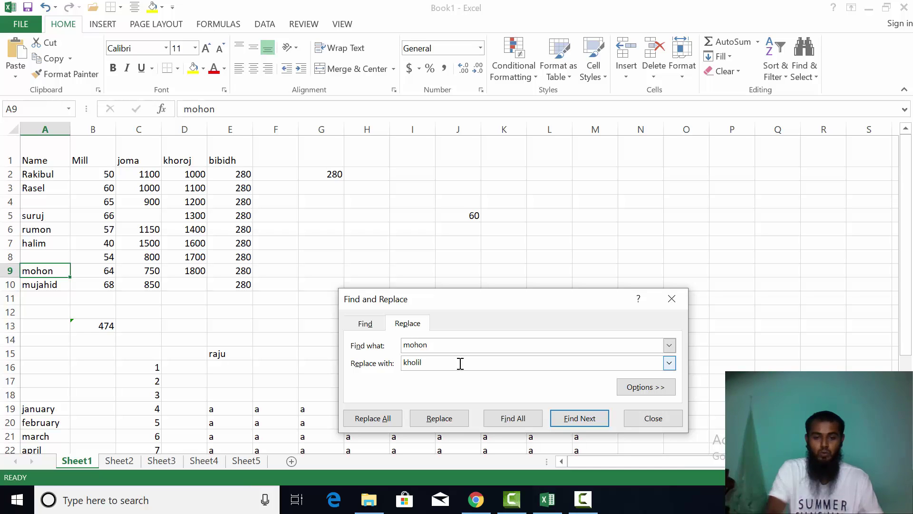
pyautogui.click(572, 419)
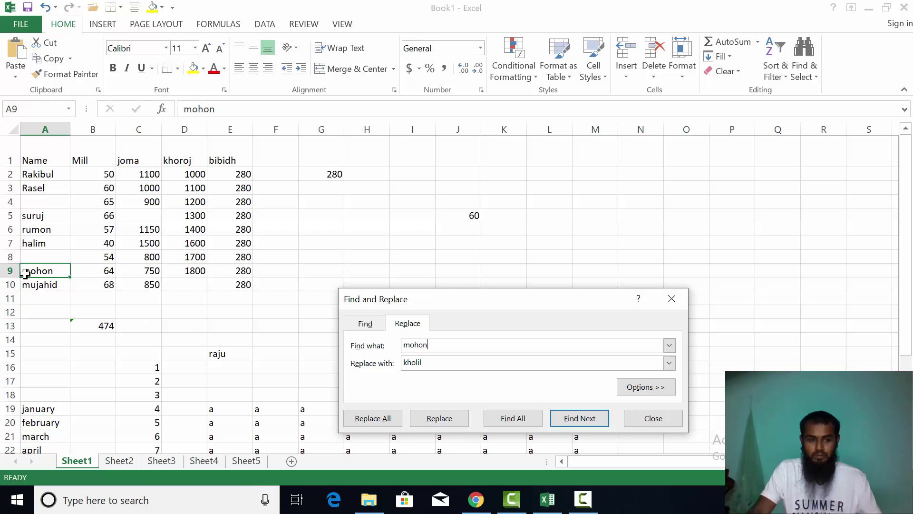
pyautogui.click(452, 421)
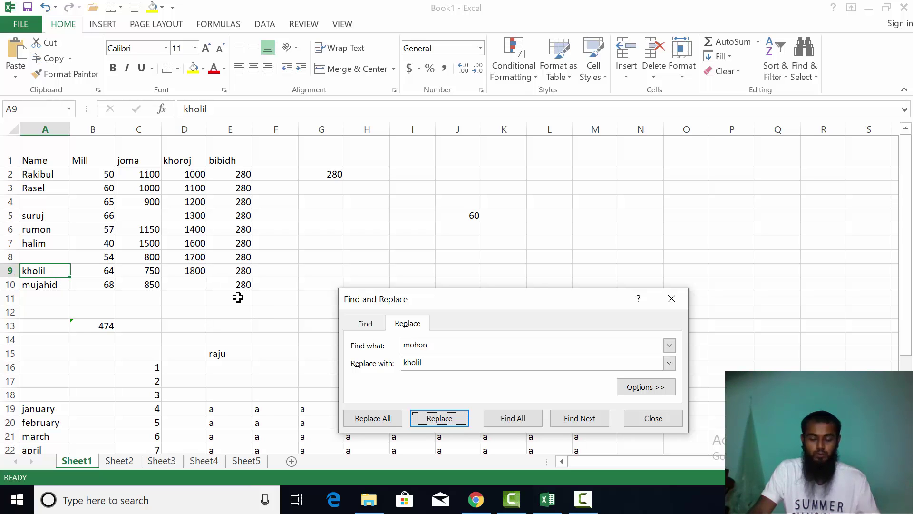
# Step: Replace the name in cell A5 with the same replacement name used in A9, and close Find and Replace
pyautogui.click(322, 216)
pyautogui.scroll(-3, 253, 242)
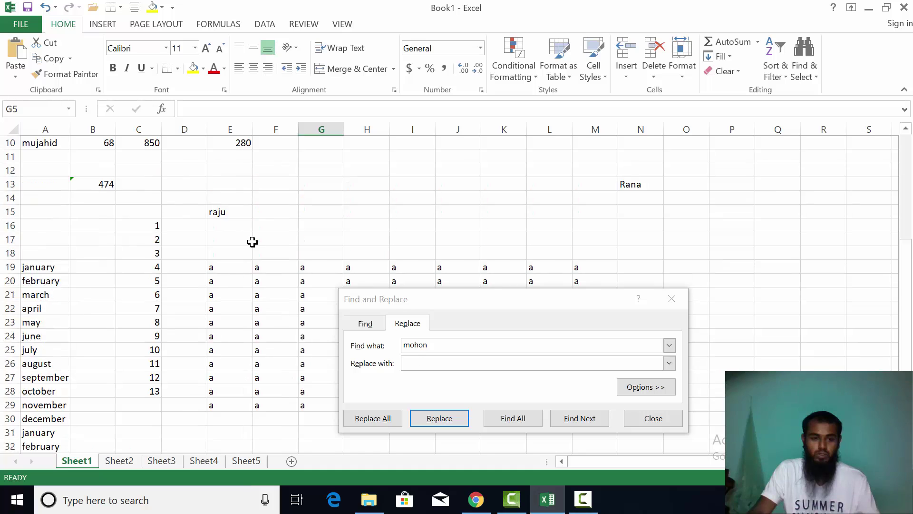
pyautogui.scroll(3, 252, 242)
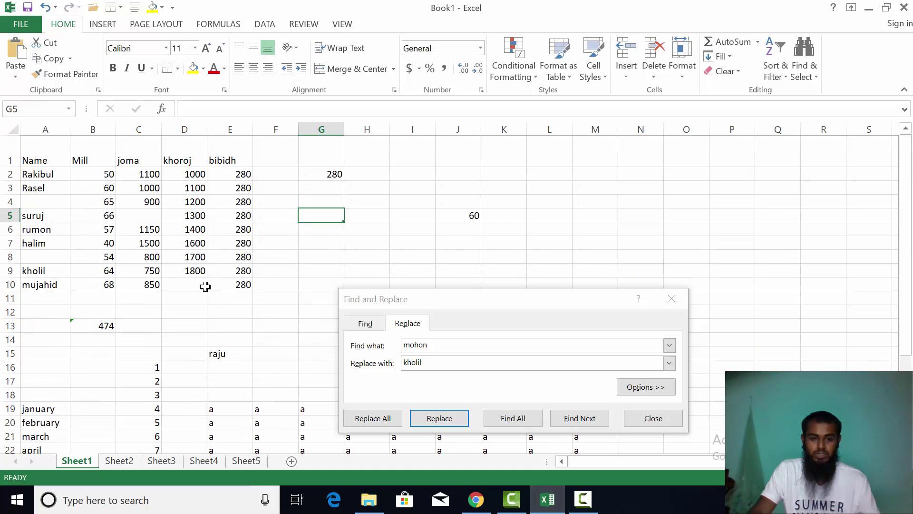
pyautogui.doubleClick(428, 346)
pyautogui.write('suruj')
pyautogui.press('Return')
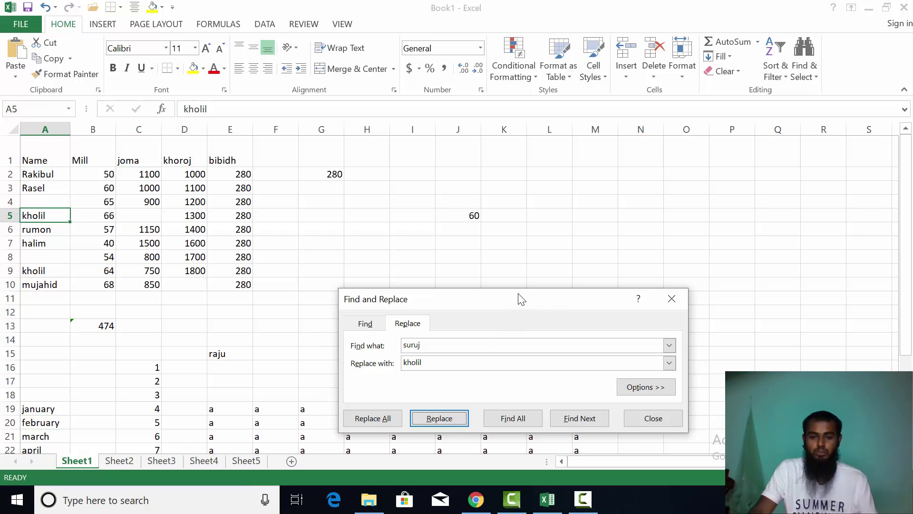
pyautogui.click(677, 300)
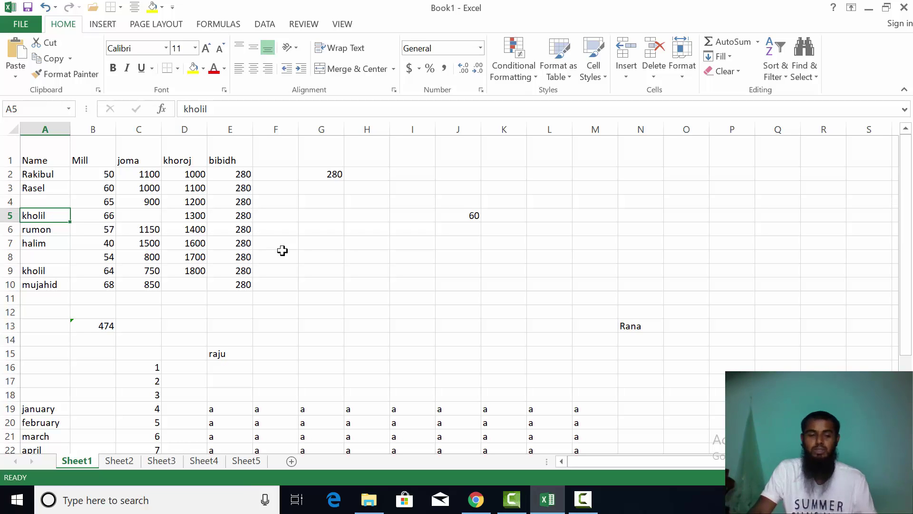
pyautogui.click(261, 235)
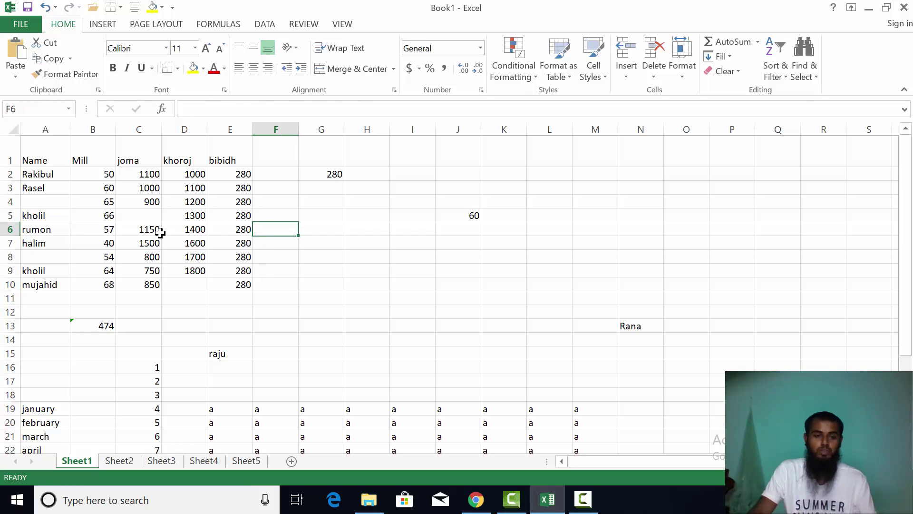